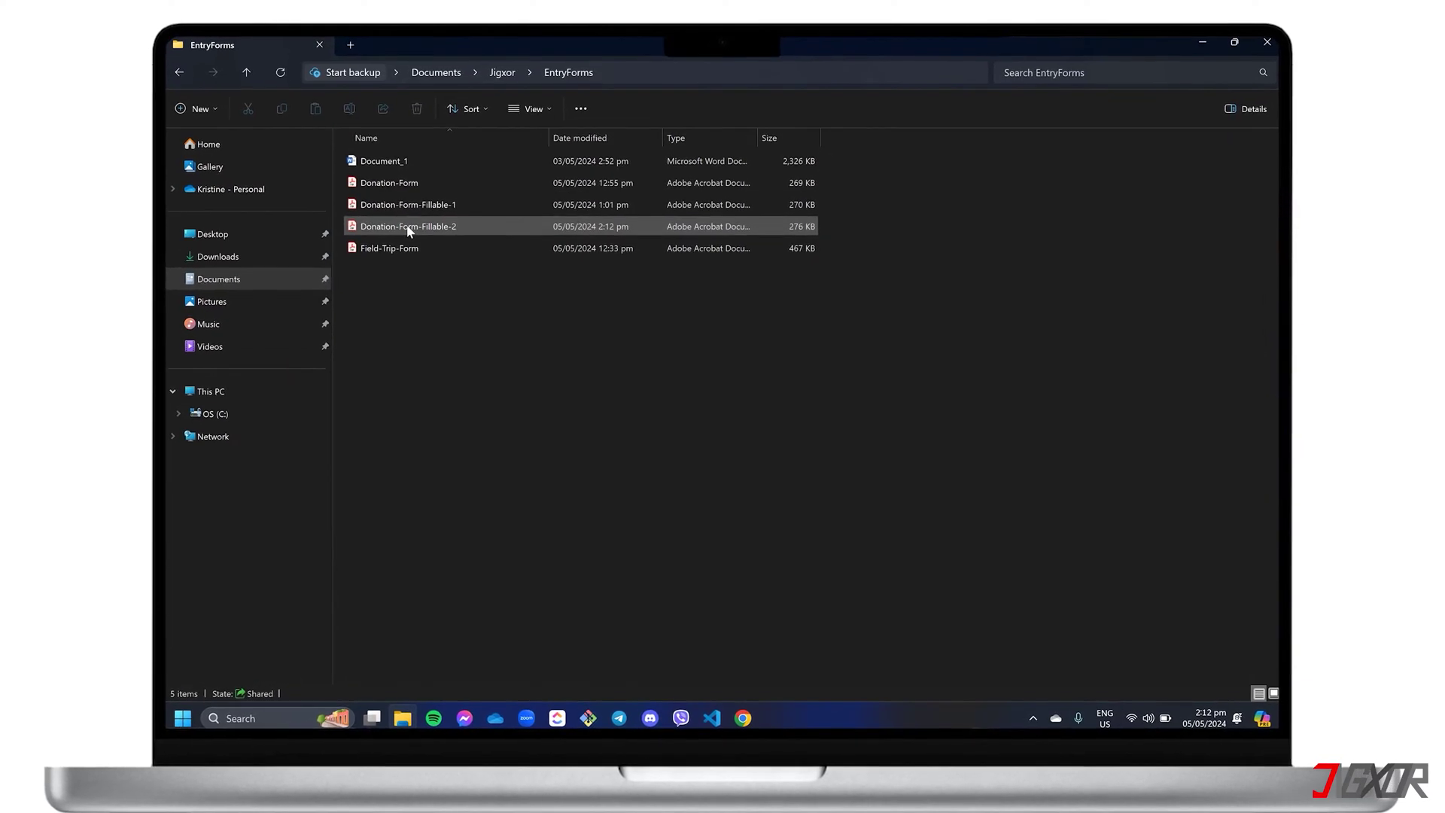
- Open Donation-Form-Fillable-2 and test it with first name 'Alexa Smith' and state California
double_click(411, 228)
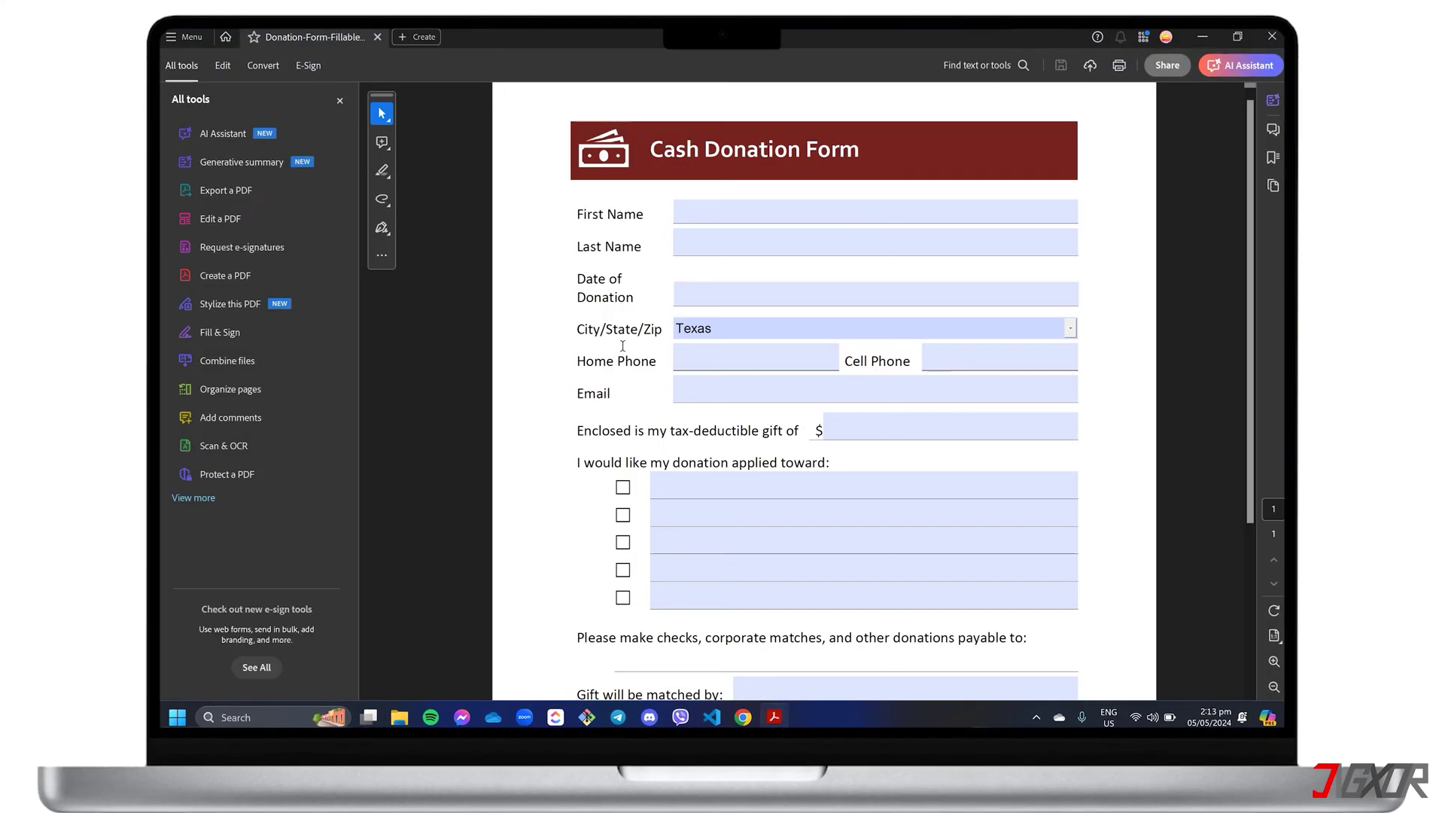
click(702, 210)
text(Alexa)
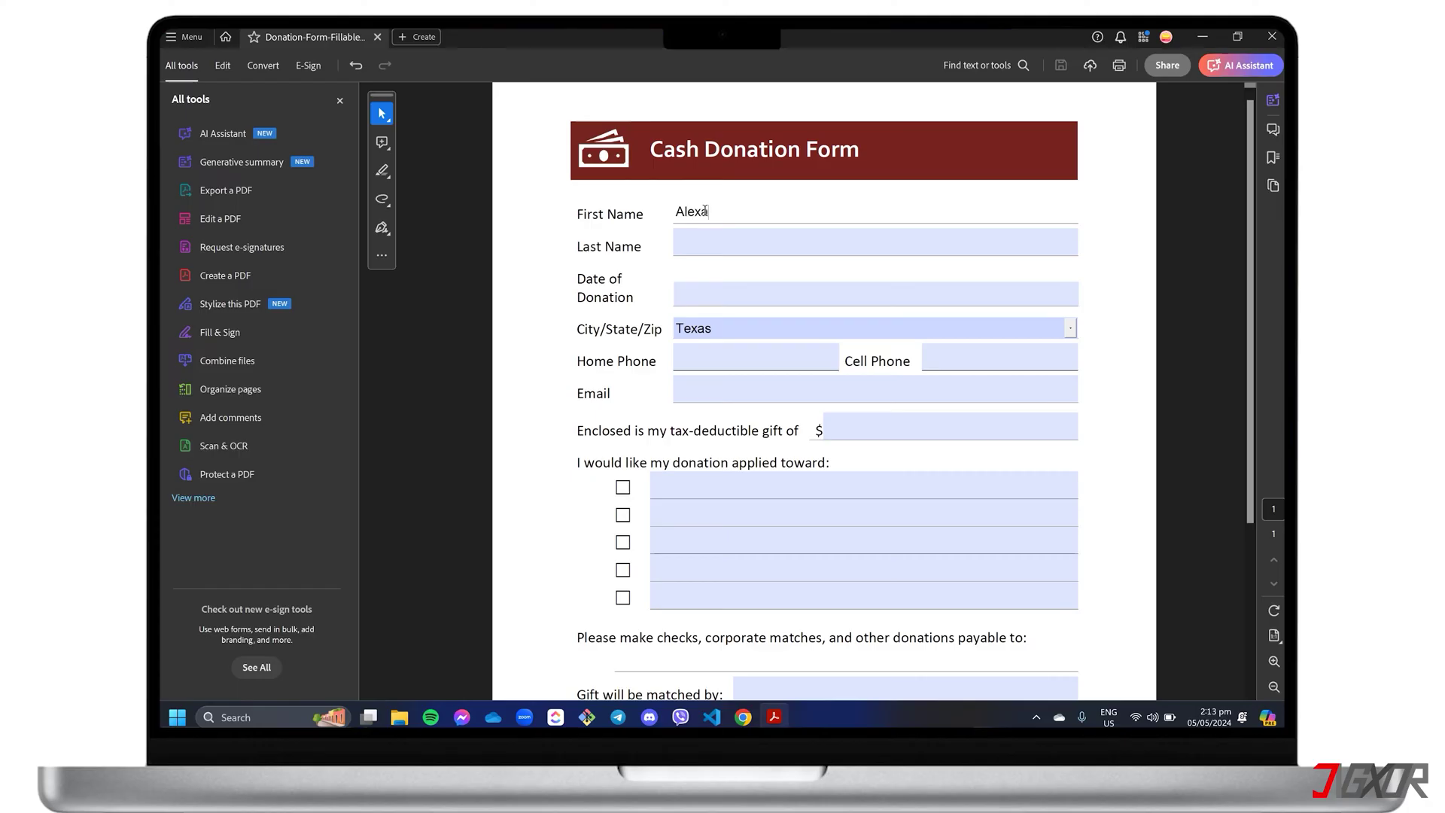
text( Smith)
click(1028, 326)
click(1071, 332)
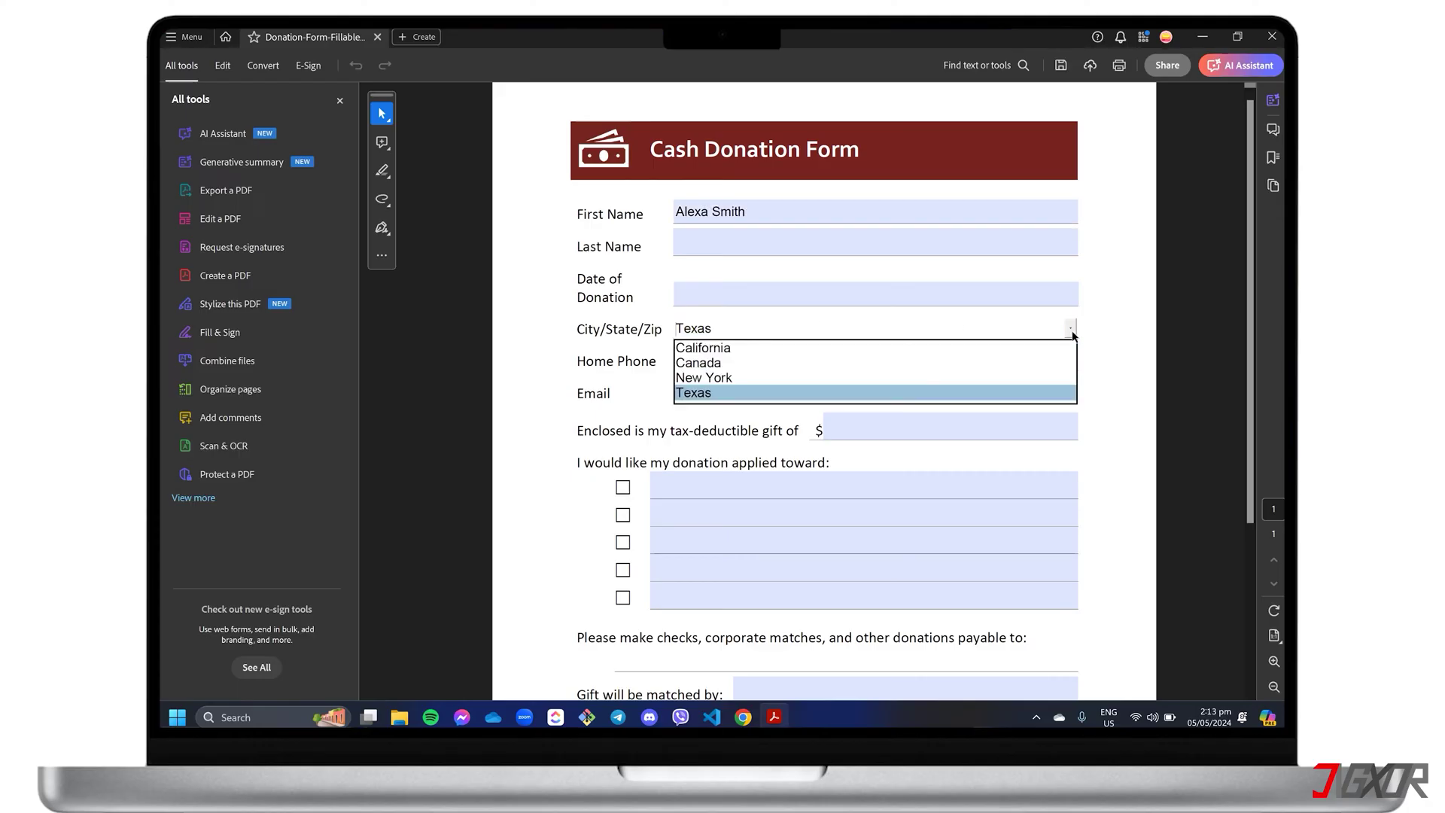
click(1001, 347)
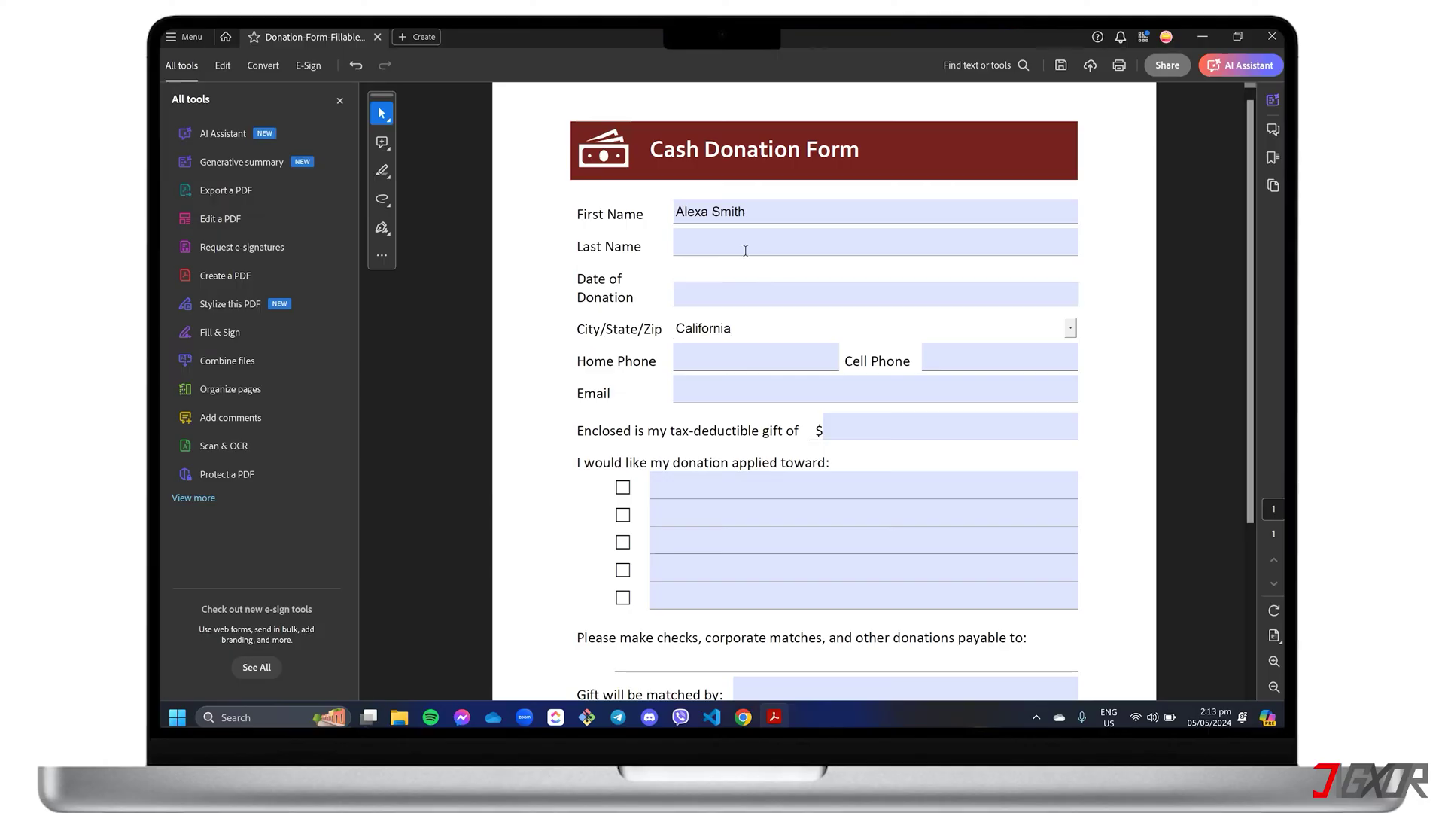
- Add a date field beside Date of Donation, widened across the row
click(735, 240)
click(216, 537)
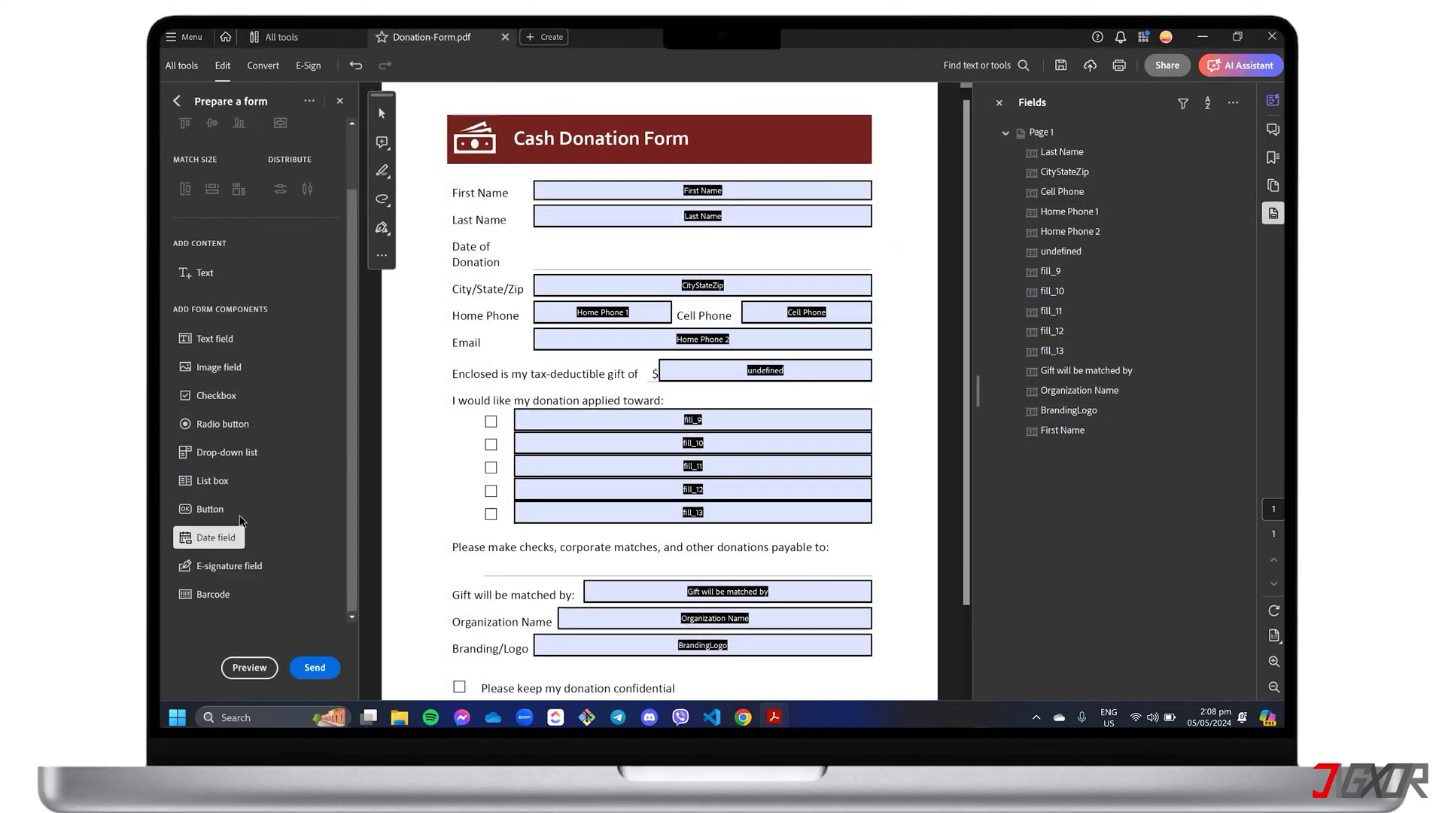
click(601, 259)
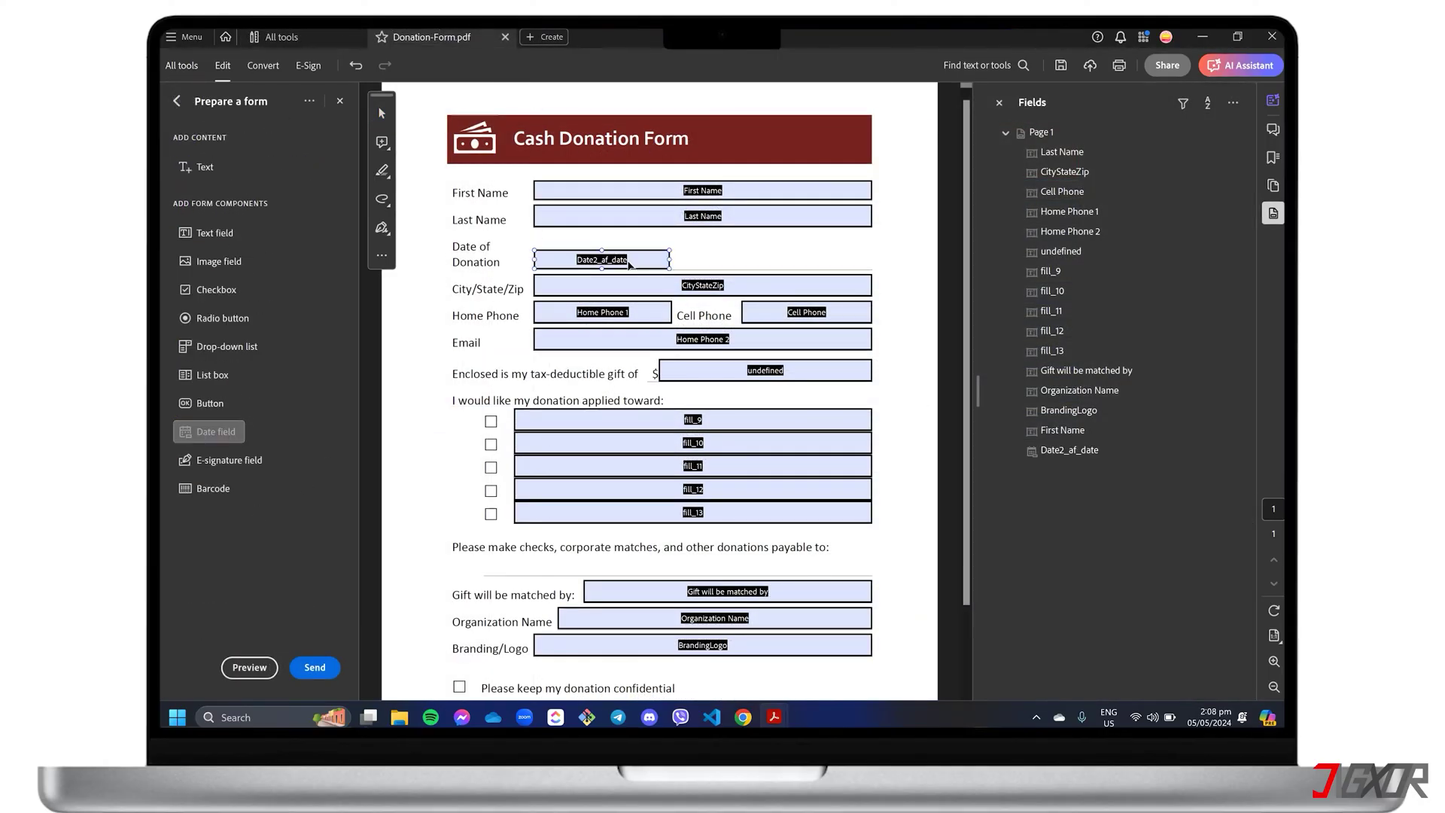
drag(669, 260, 871, 260)
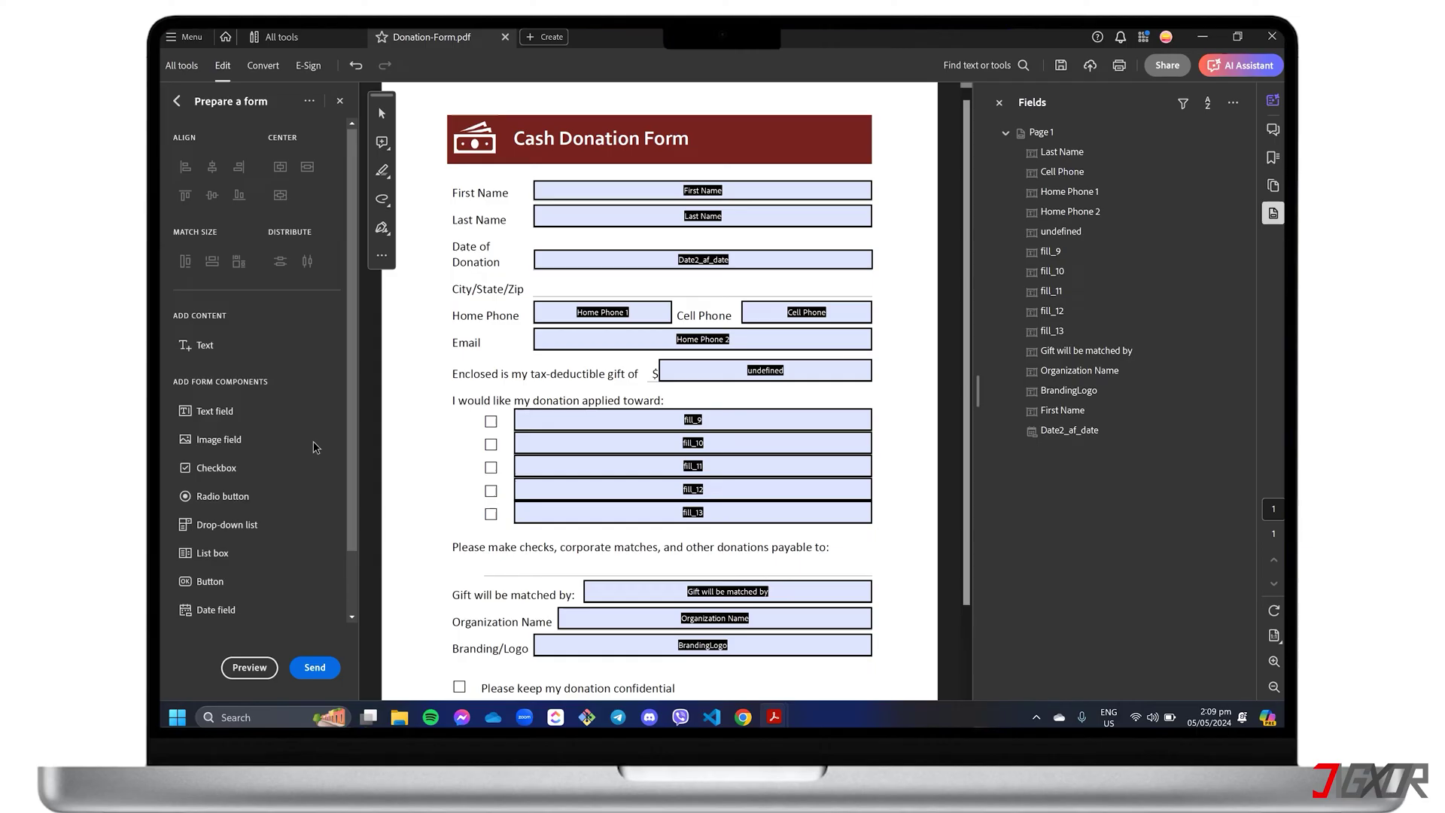
- Add a drop-down list field beside City/State/Zip, widened across the row
click(225, 525)
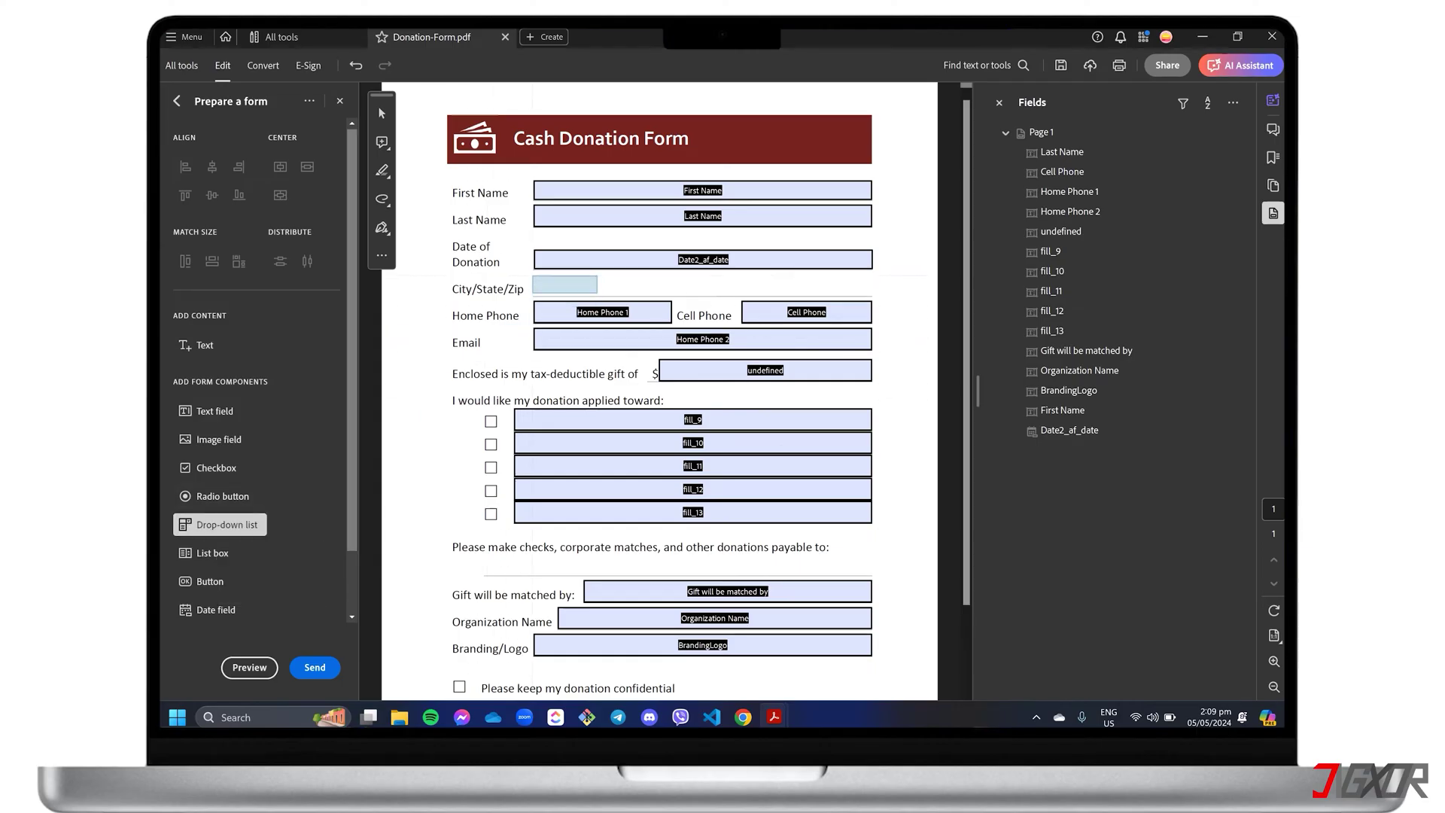
click(565, 289)
drag(600, 288, 794, 288)
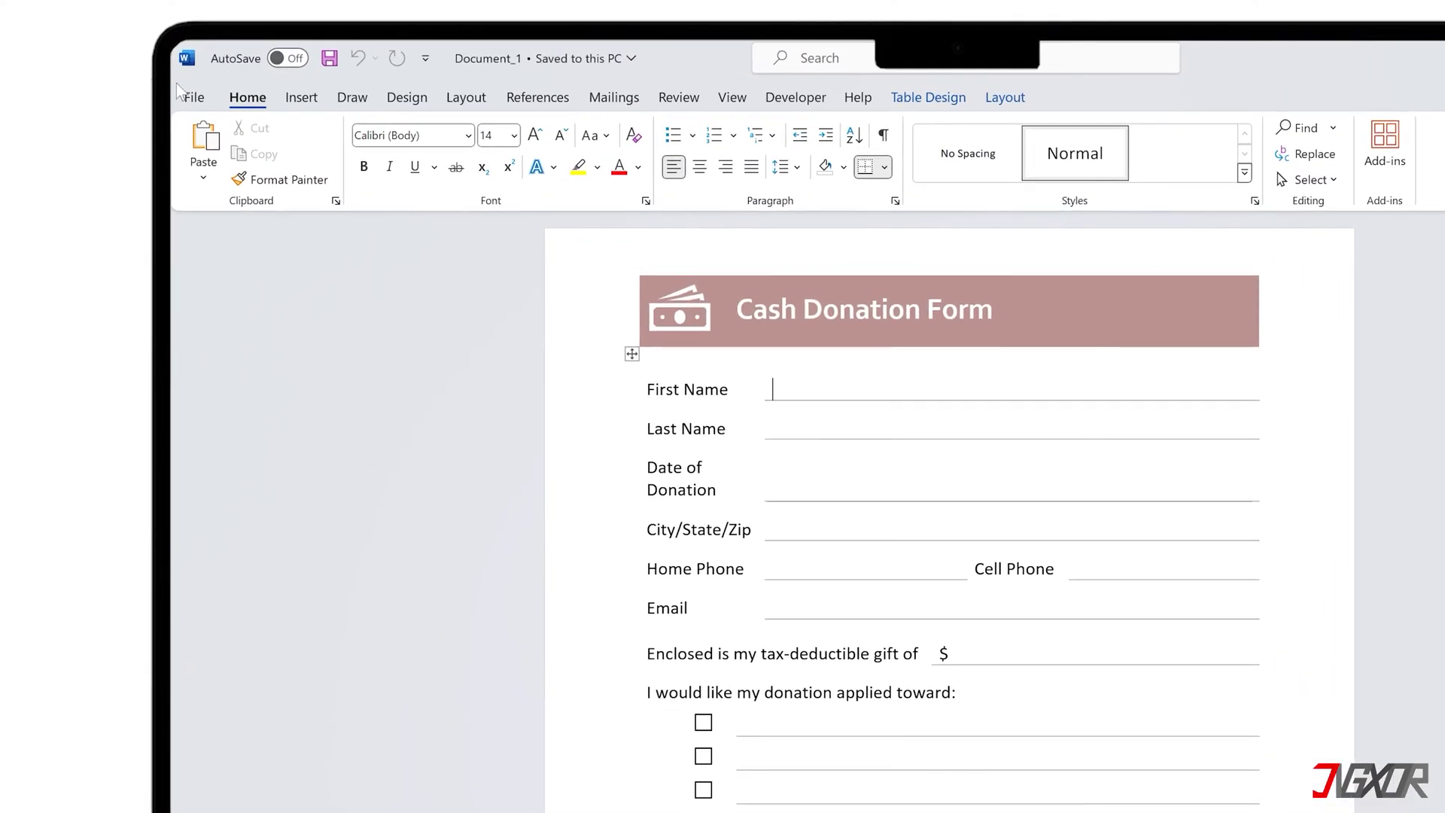
- Print the form to PDF as 'Donation-Form' in Documents > Jigxor > EntryForms
click(184, 94)
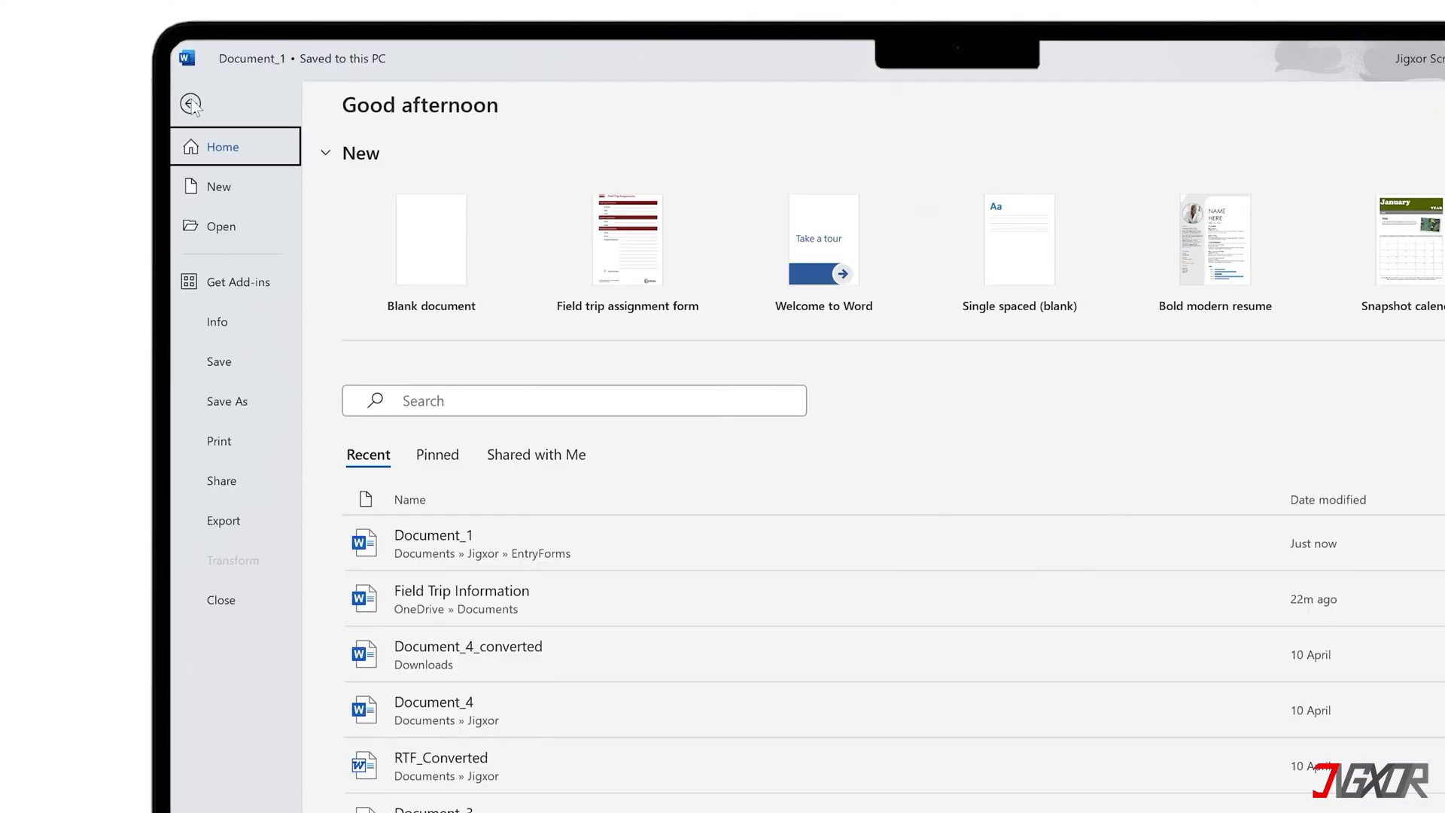
click(222, 441)
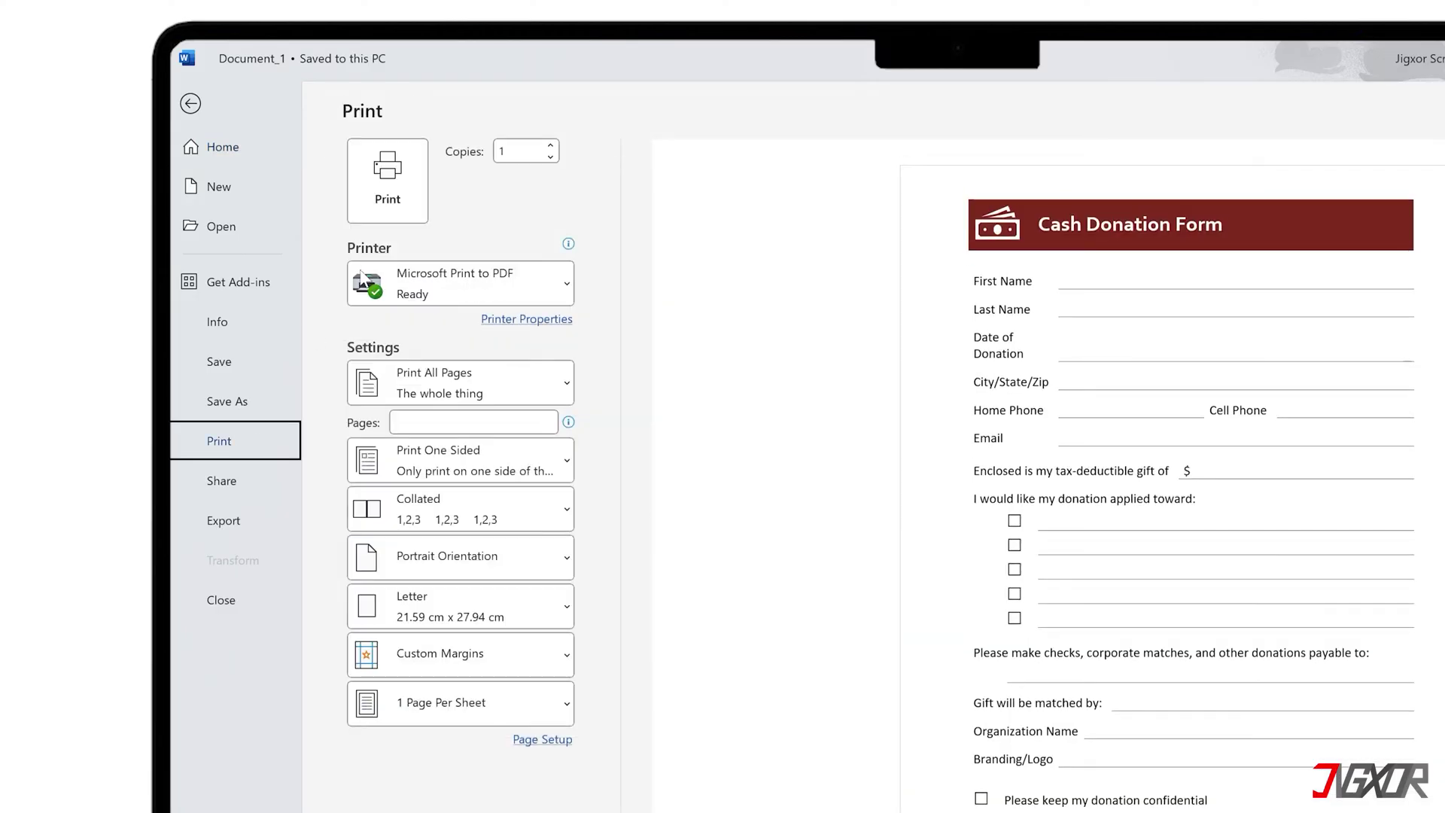
click(396, 187)
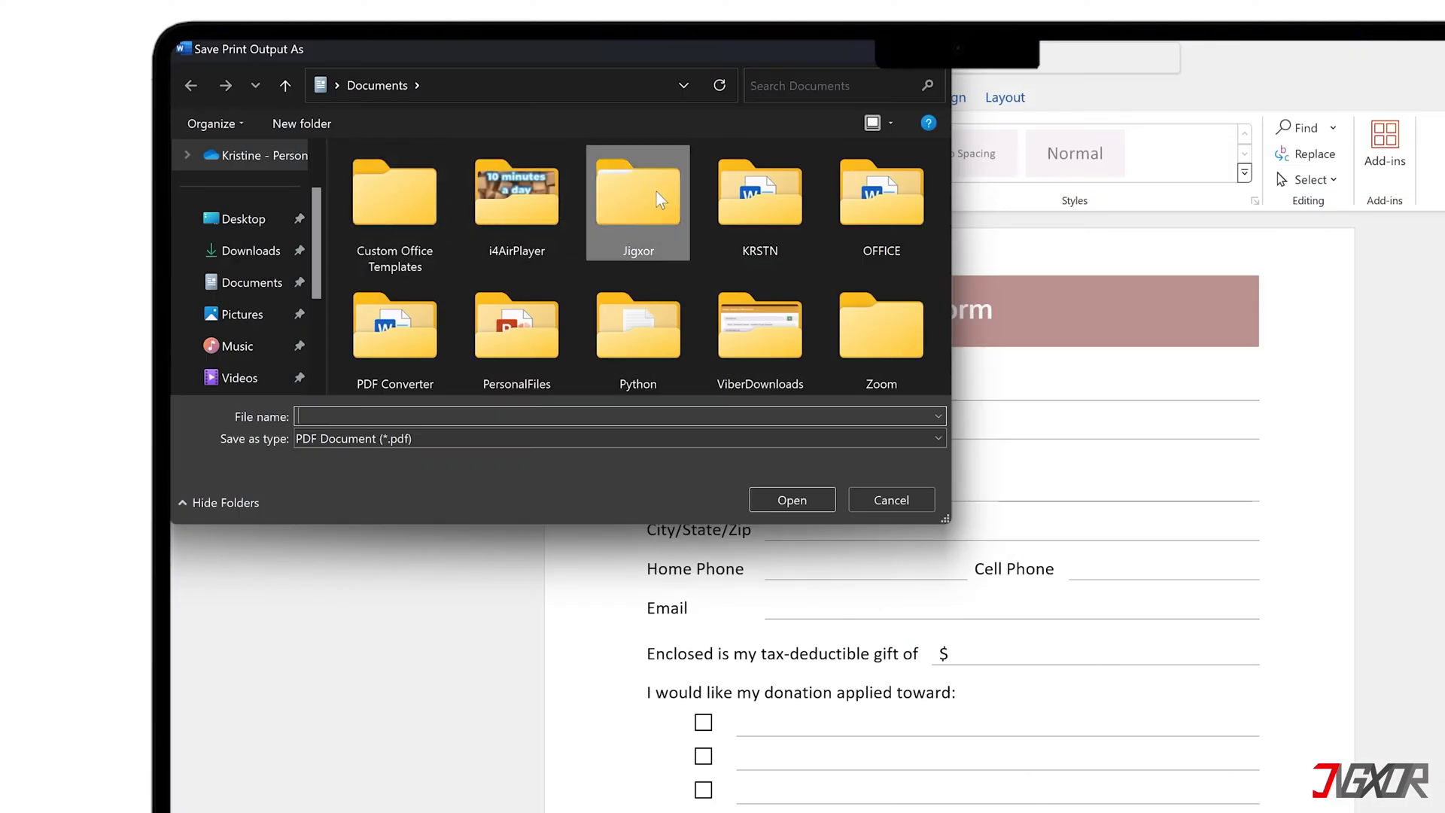
double_click(656, 192)
double_click(426, 185)
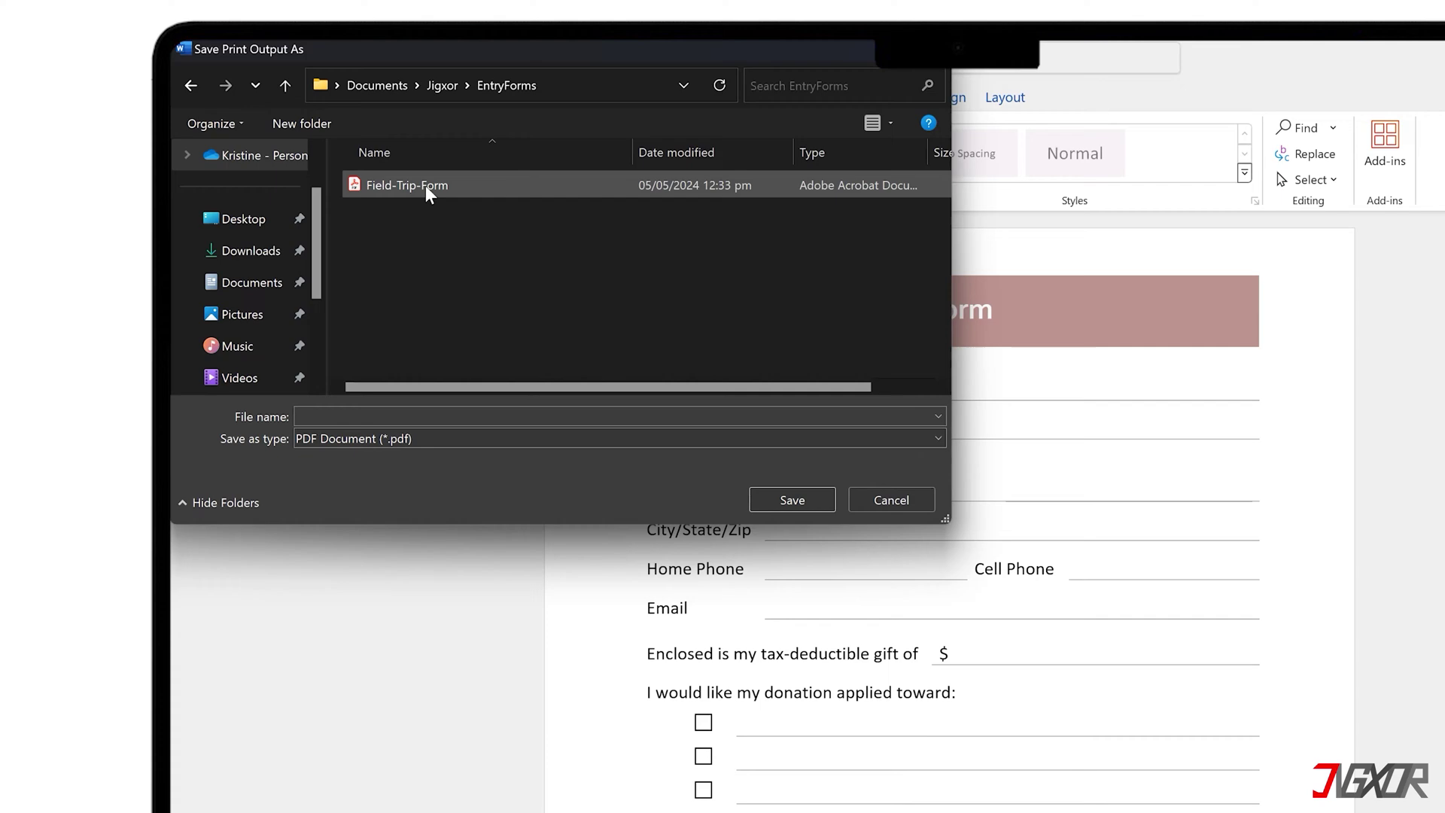
click(406, 416)
text(Donation-Form)
key(Return)
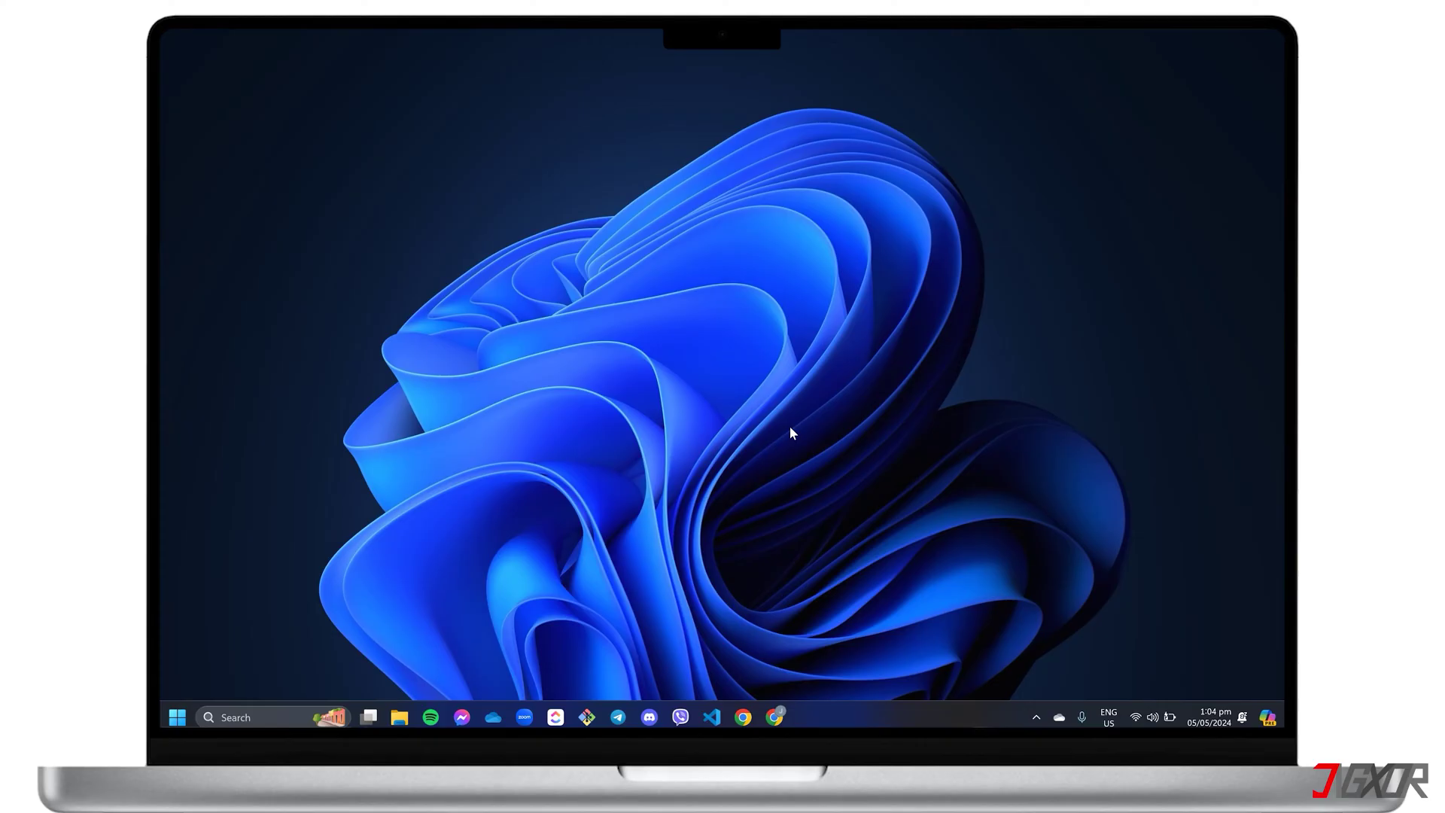
- Sign in to acrobat.adobe.com with Google via Edit a PDF and start the Pro free trial
click(773, 716)
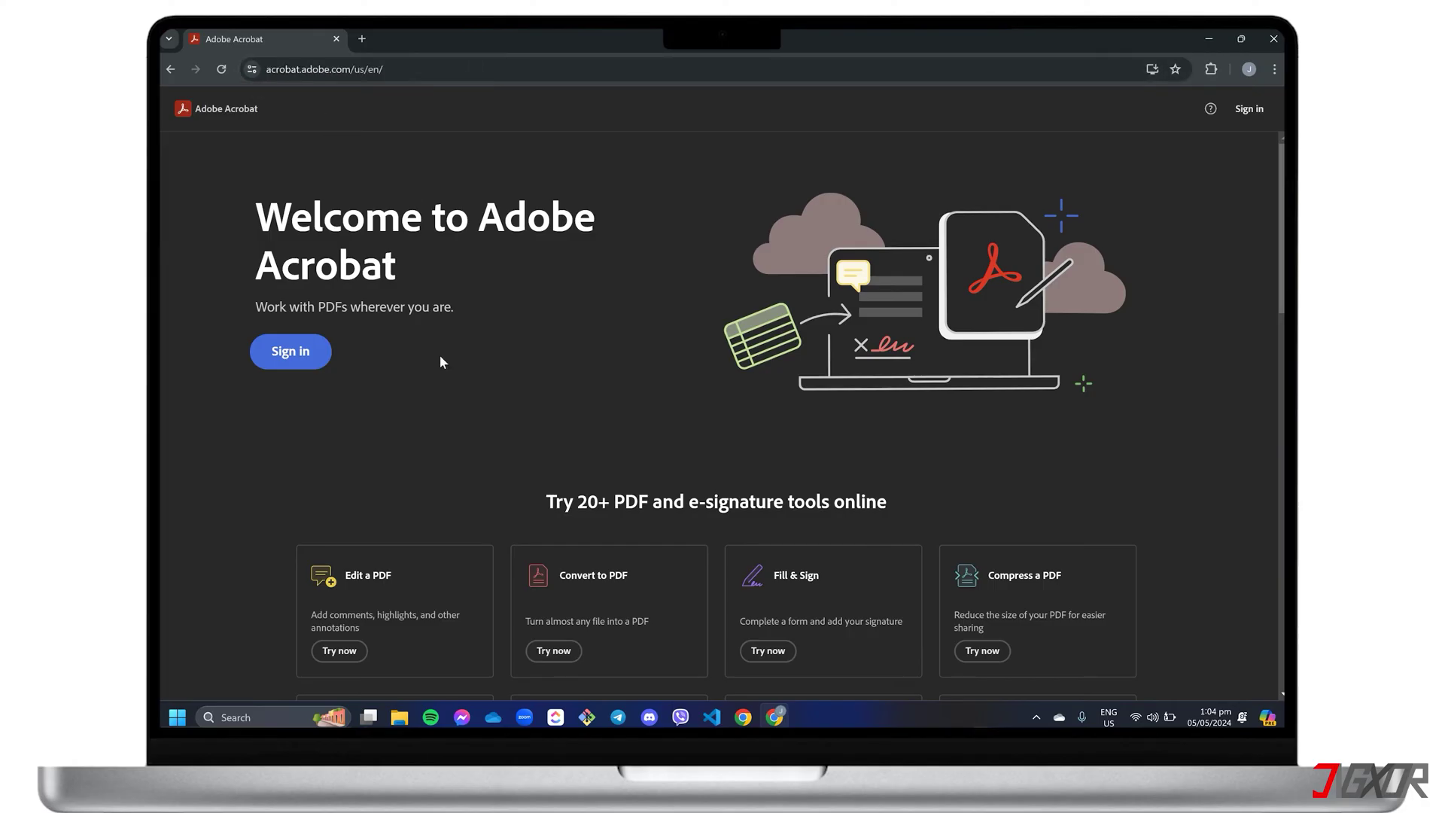
click(350, 652)
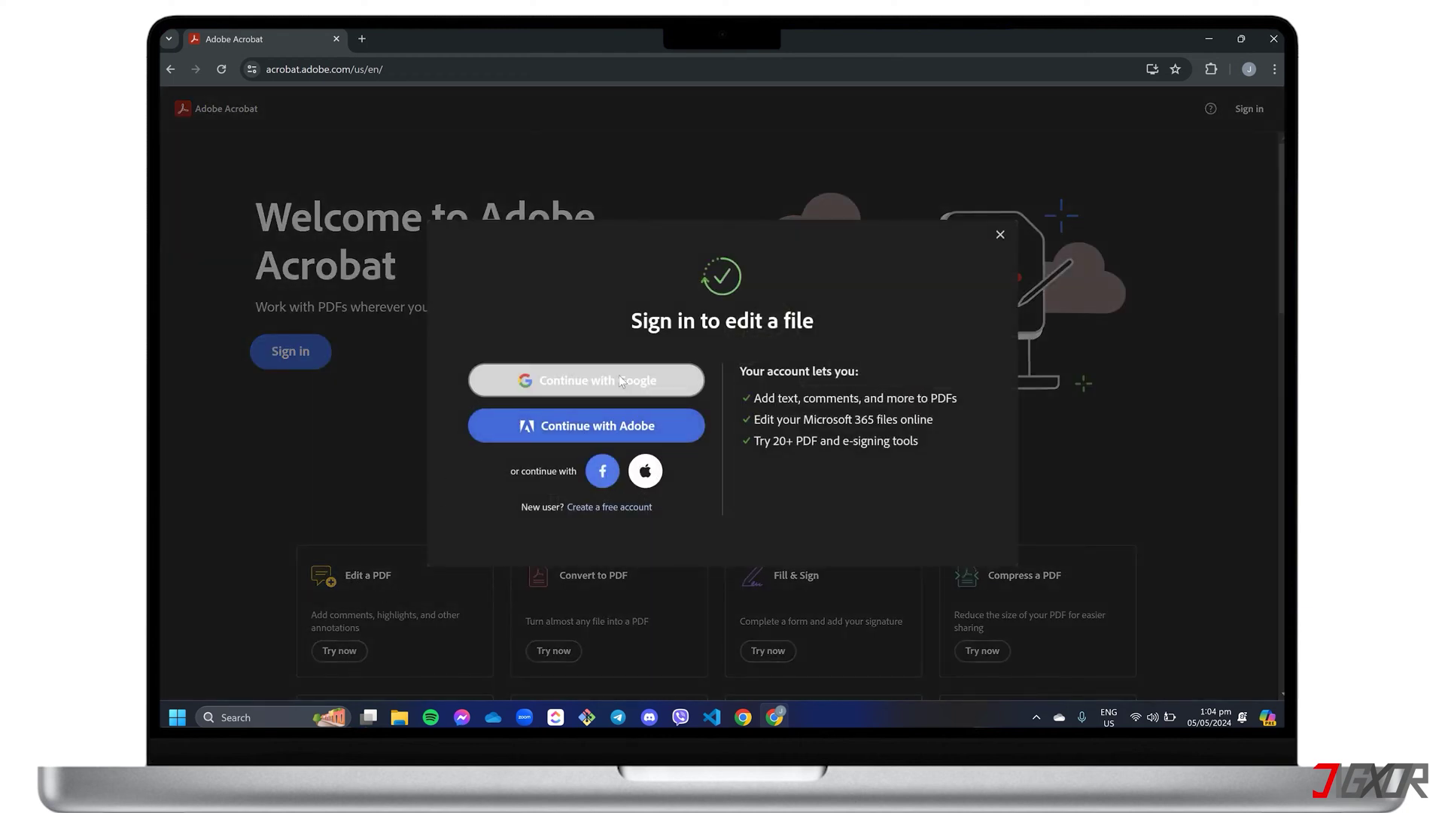
click(618, 380)
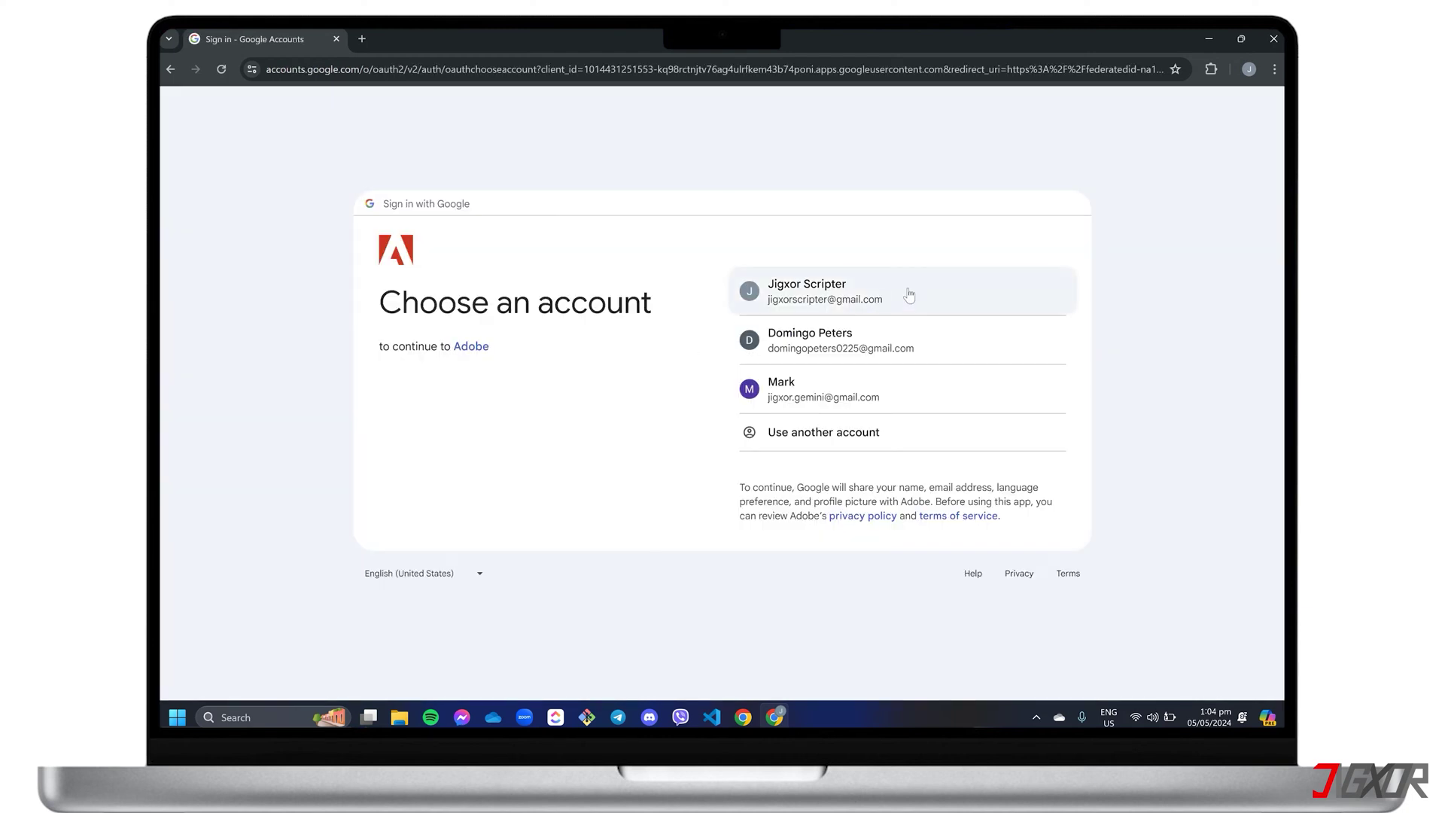
click(911, 293)
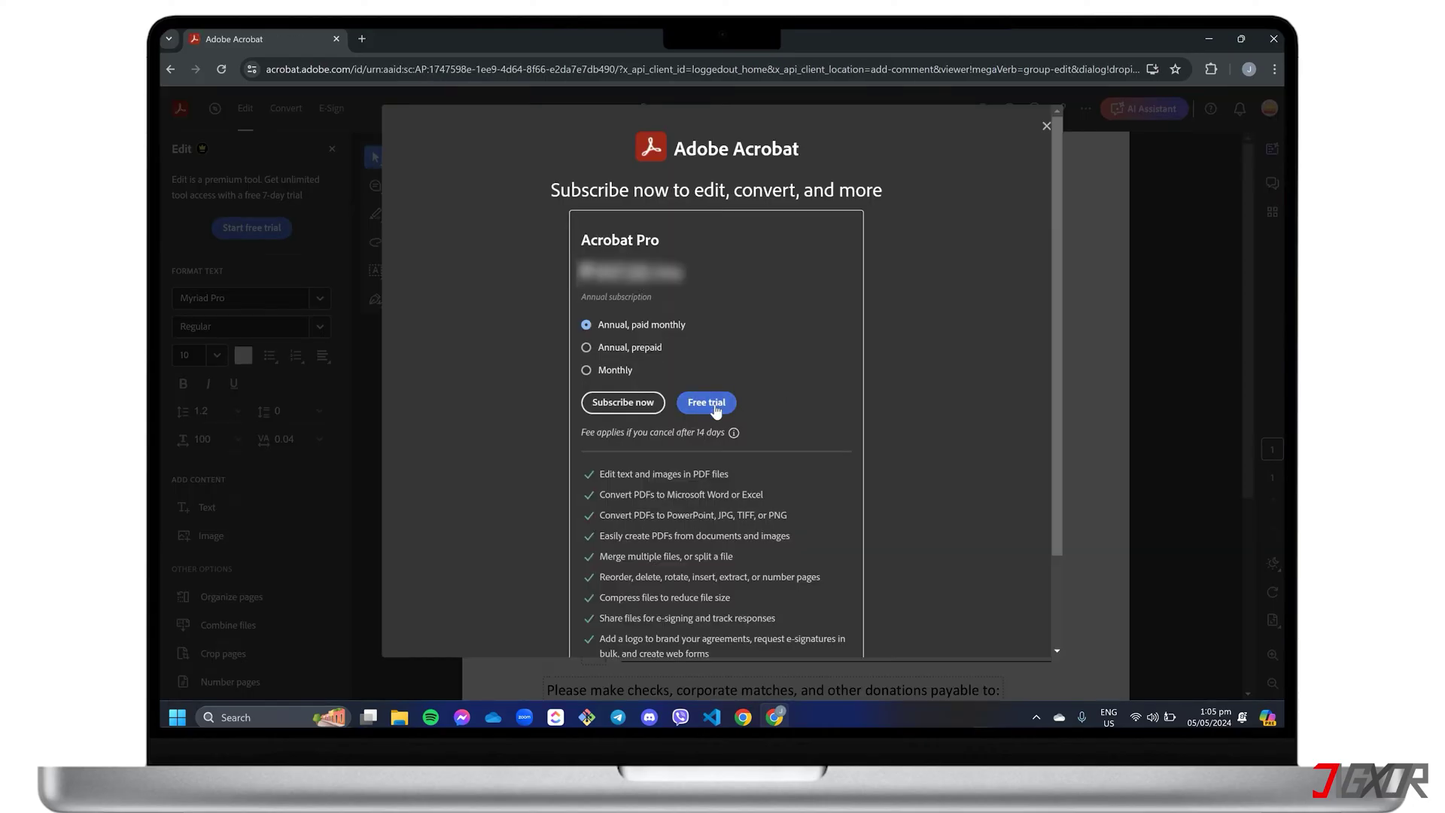
click(708, 403)
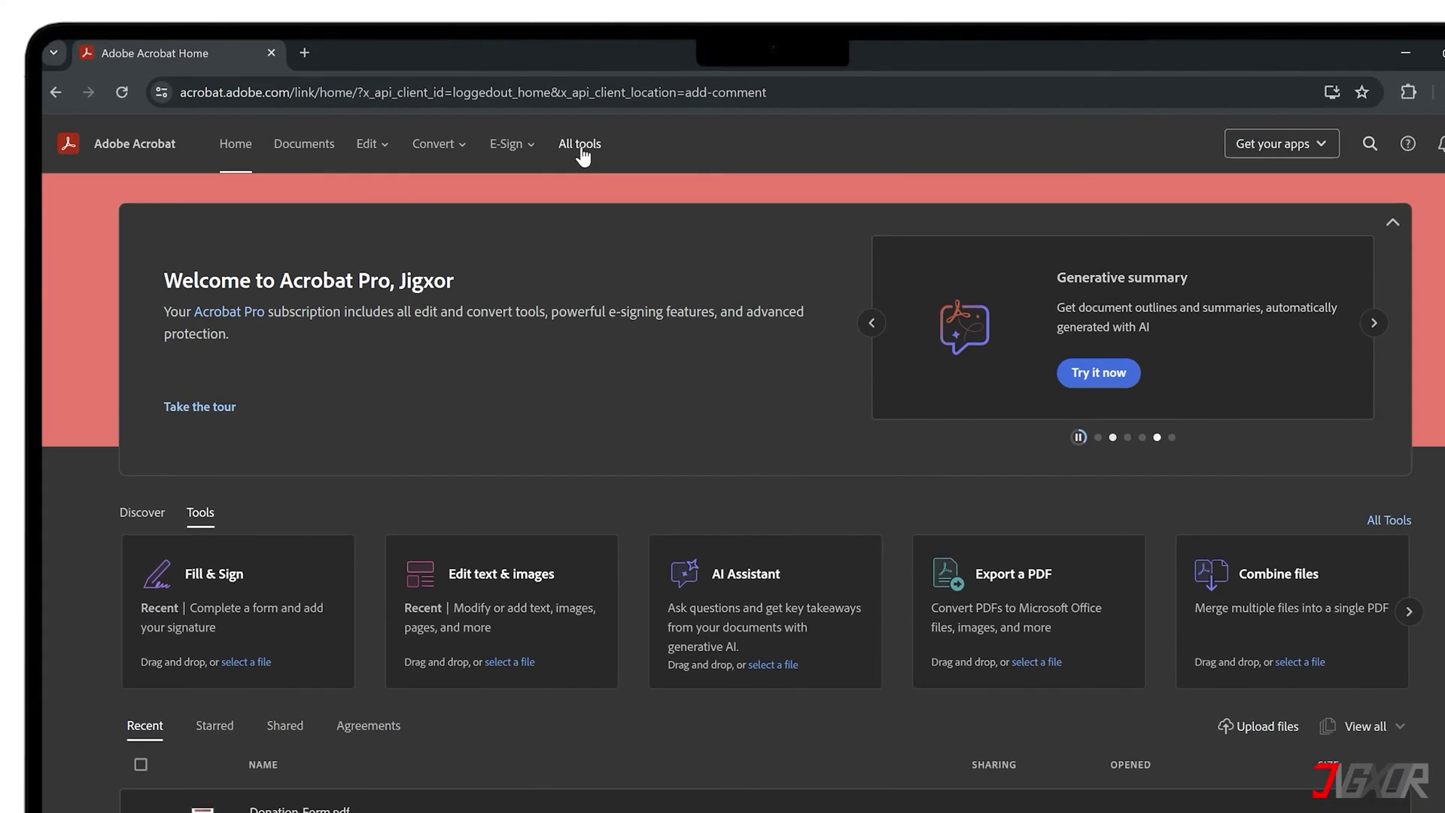
- Download the Acrobat Pro desktop installer from All tools and run Acrobat_Set-Up.exe
click(574, 110)
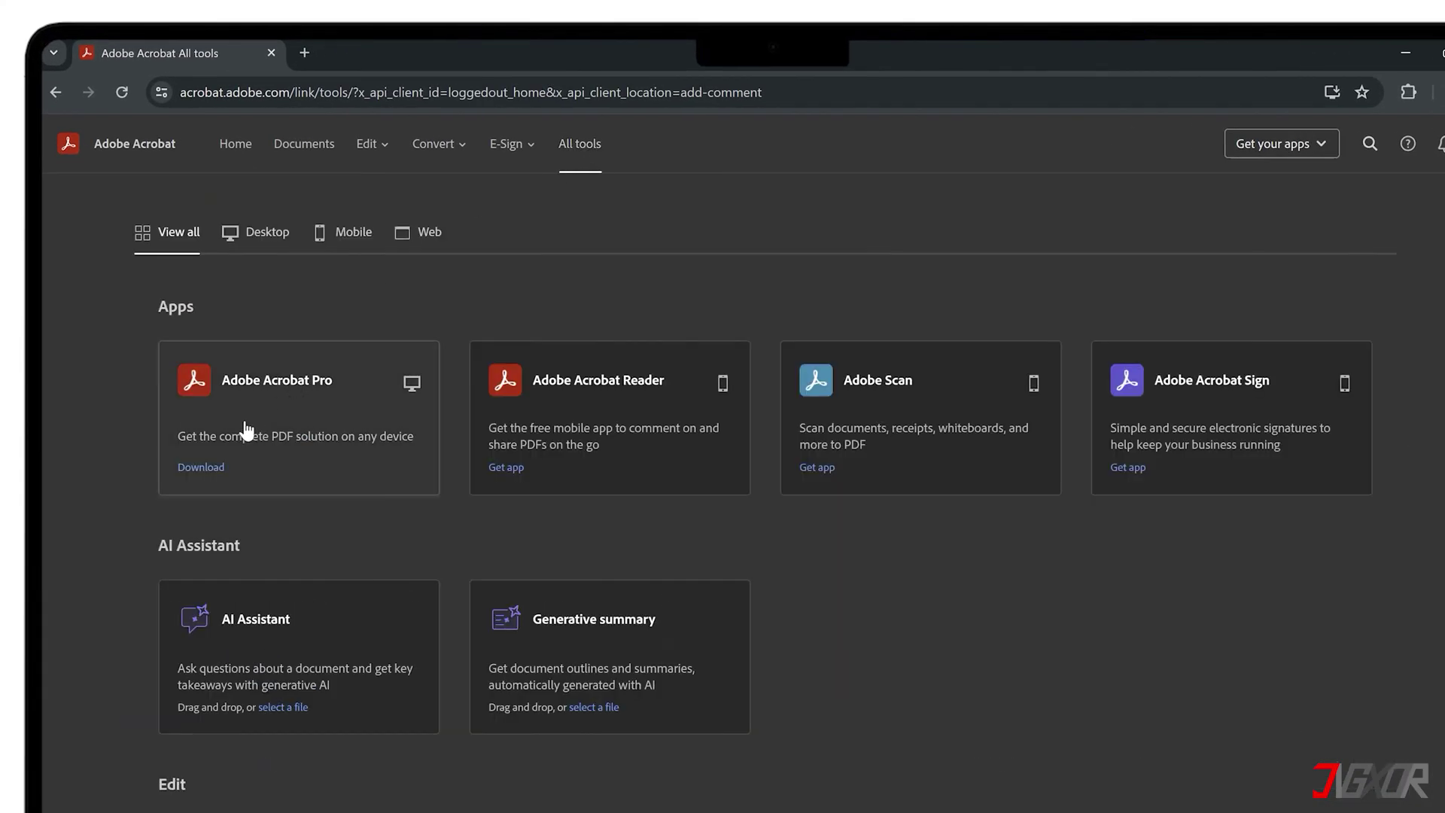
click(185, 467)
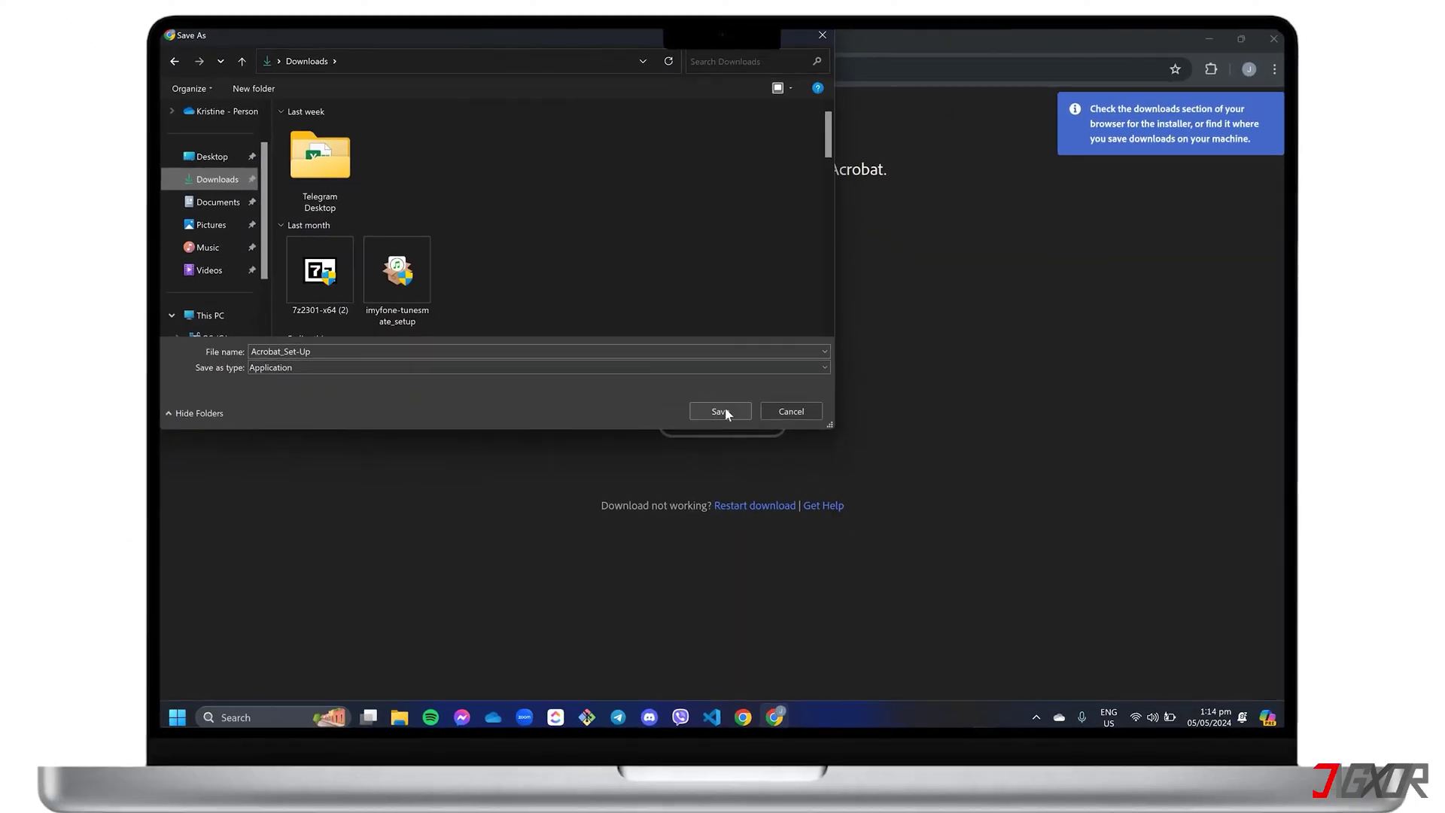
click(721, 412)
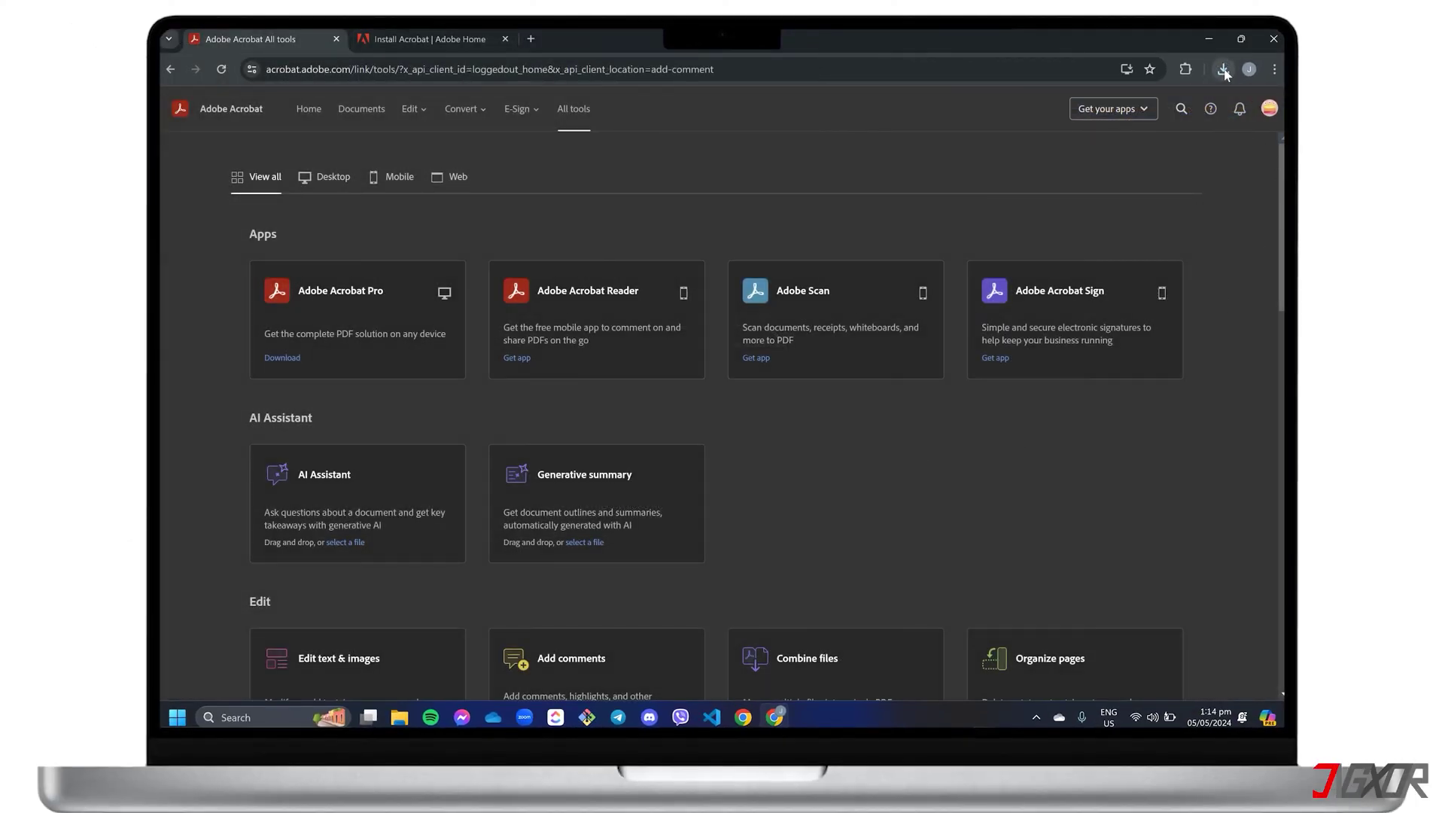
click(1224, 70)
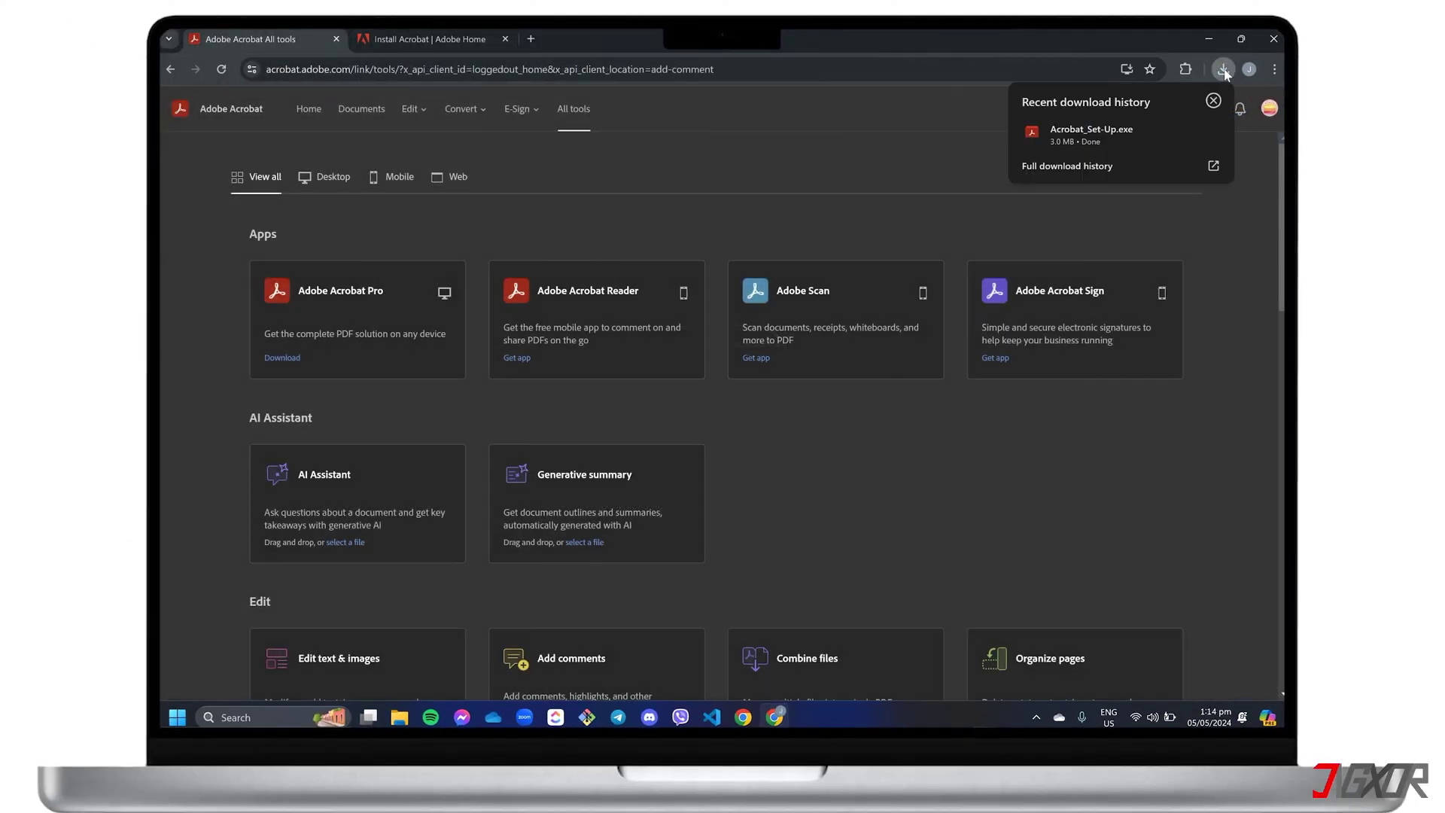
click(1118, 137)
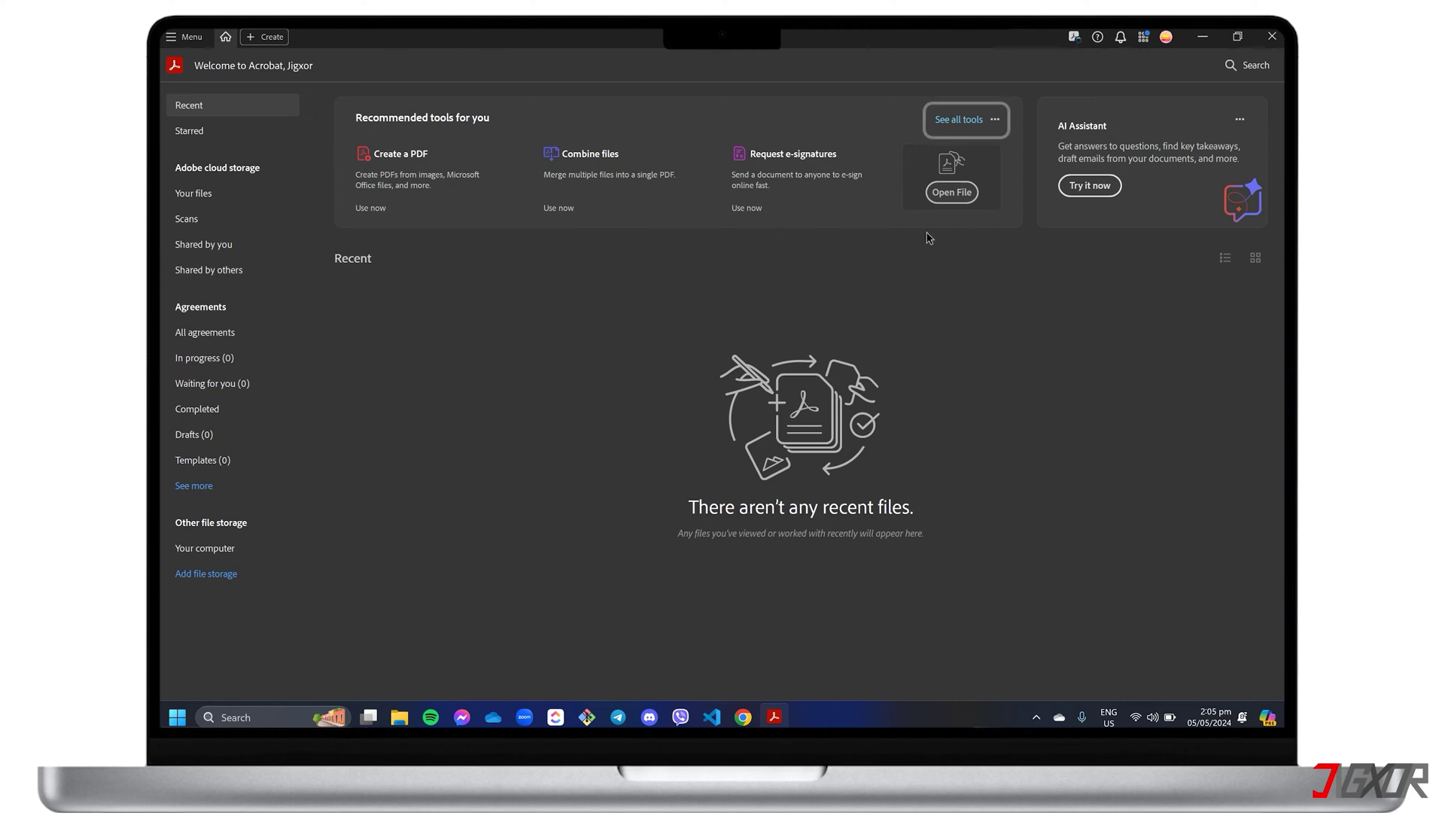
- Create a form from Donation-Form.pdf using the Prepare a form tool
click(954, 119)
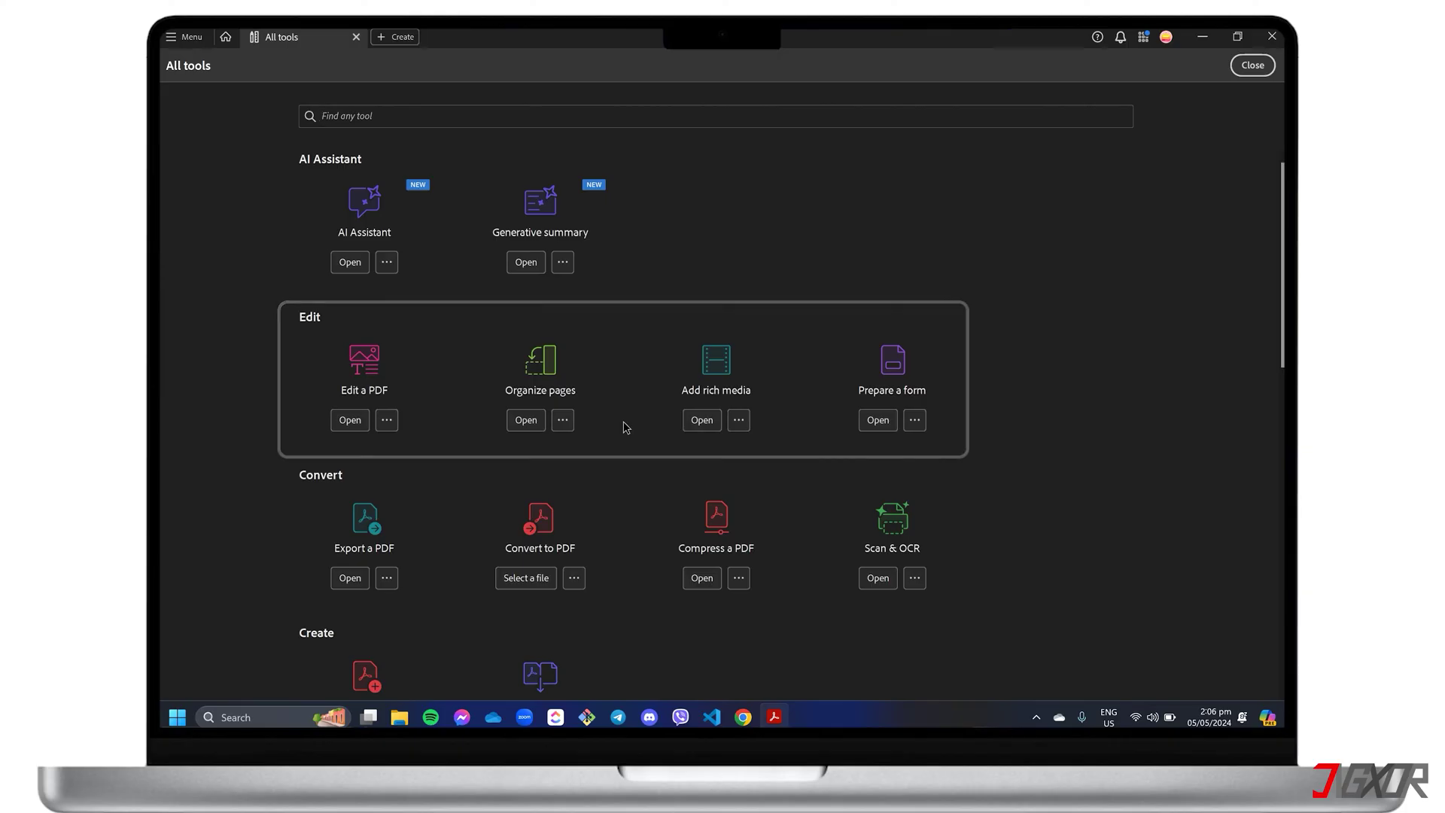
click(879, 423)
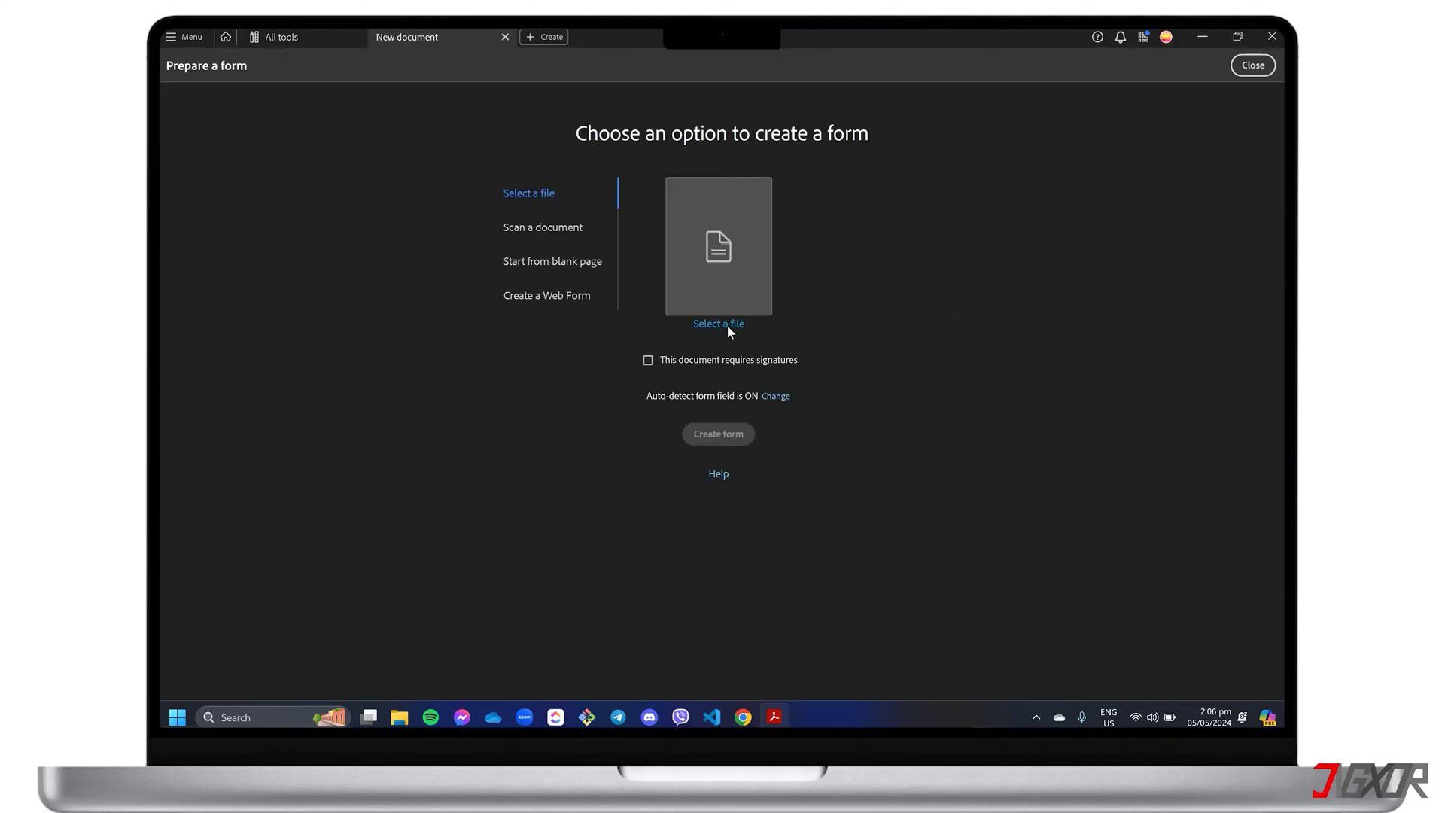
click(727, 325)
double_click(373, 147)
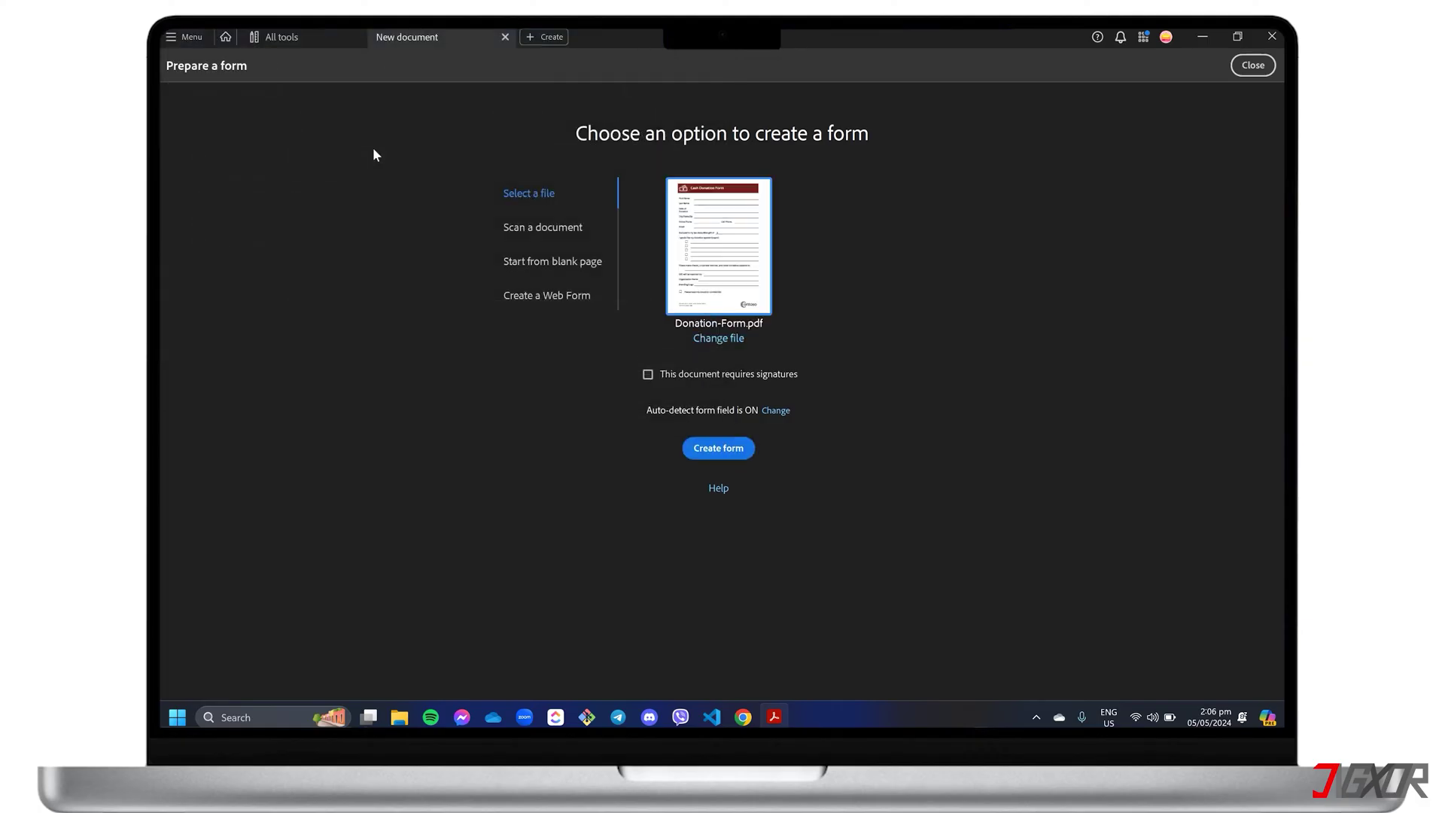
click(700, 438)
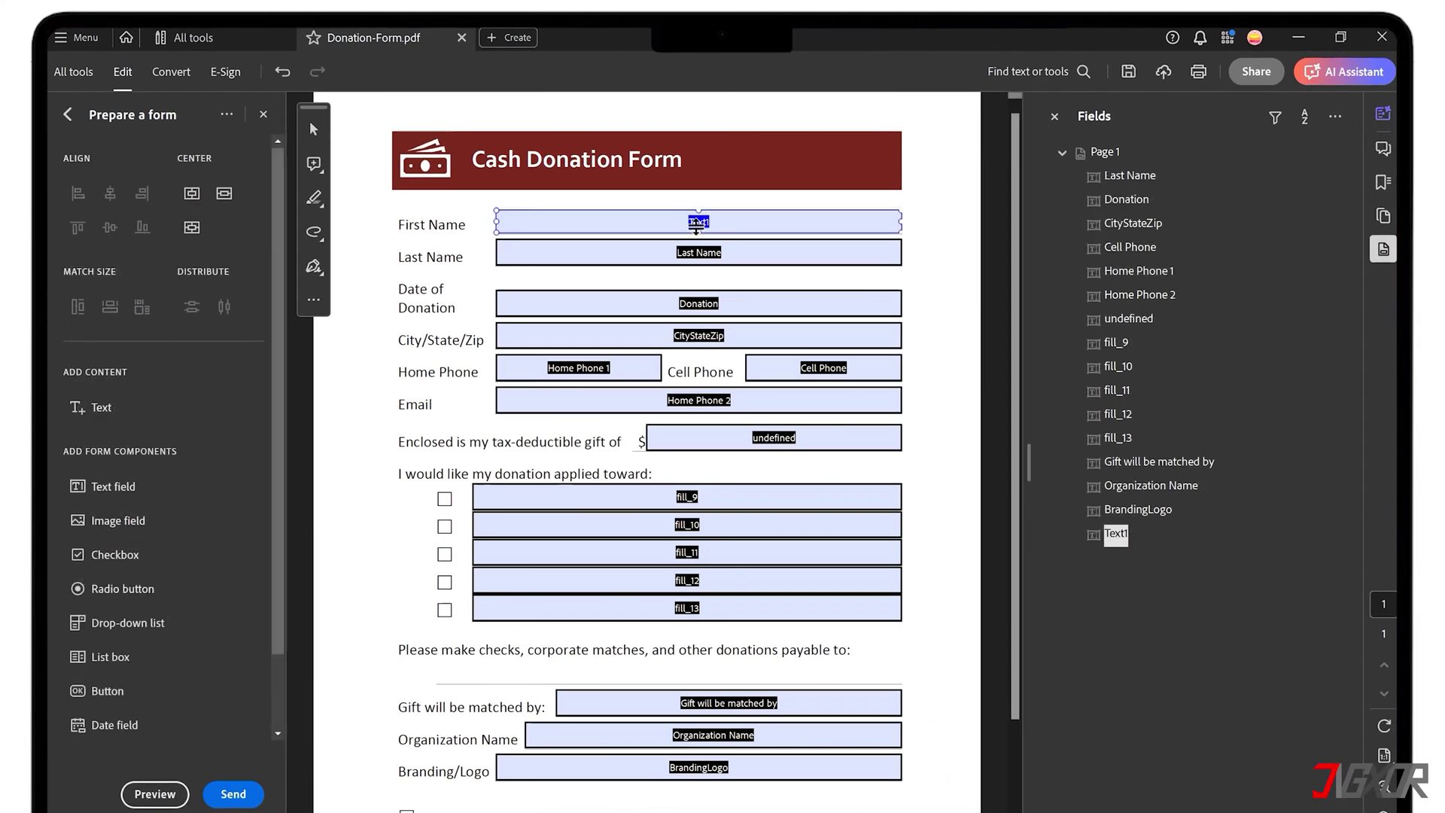
- Rename the Text1 field to 'First Name' with tooltip 'Enter first name here'
right_click(702, 225)
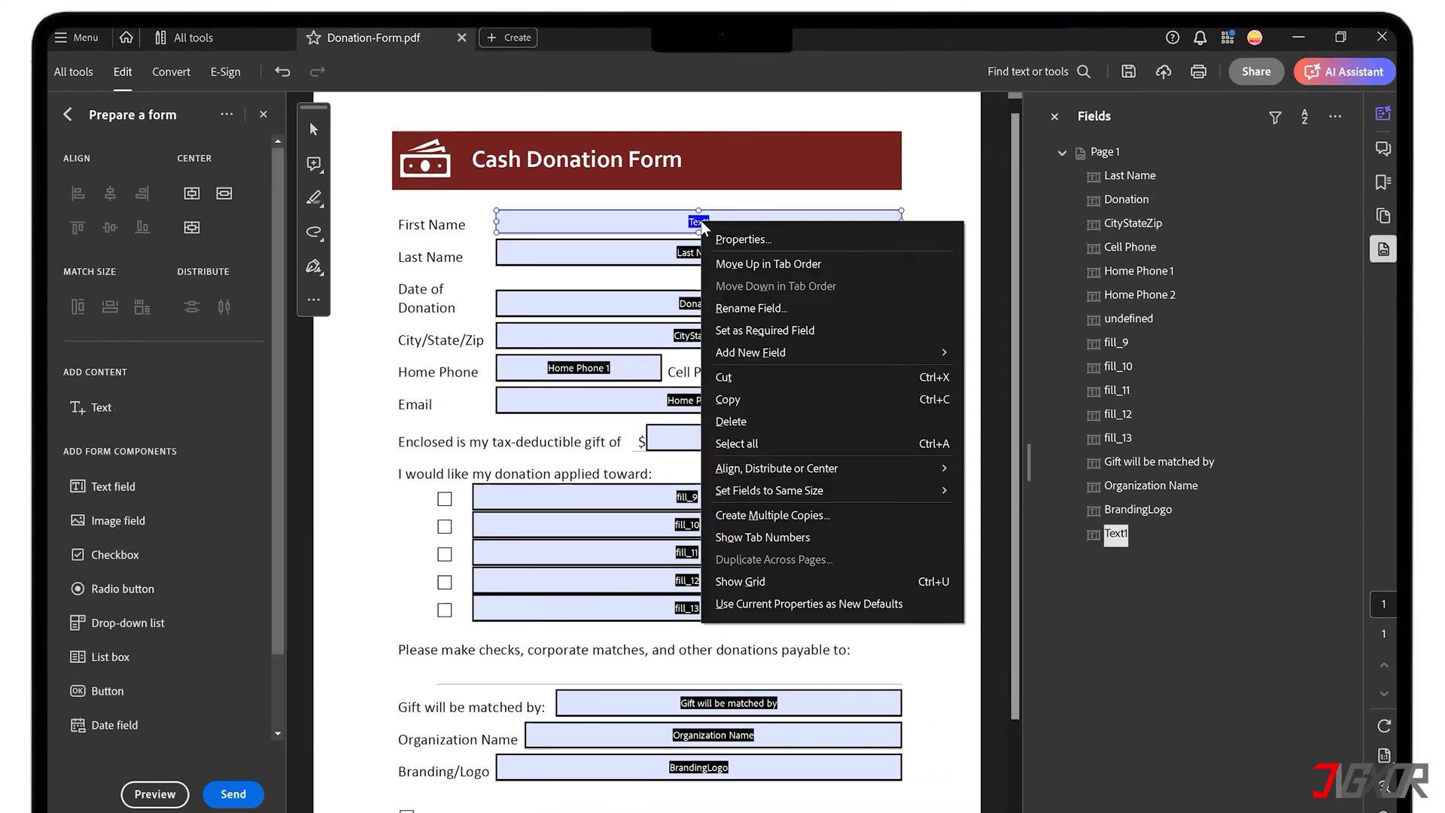
click(734, 241)
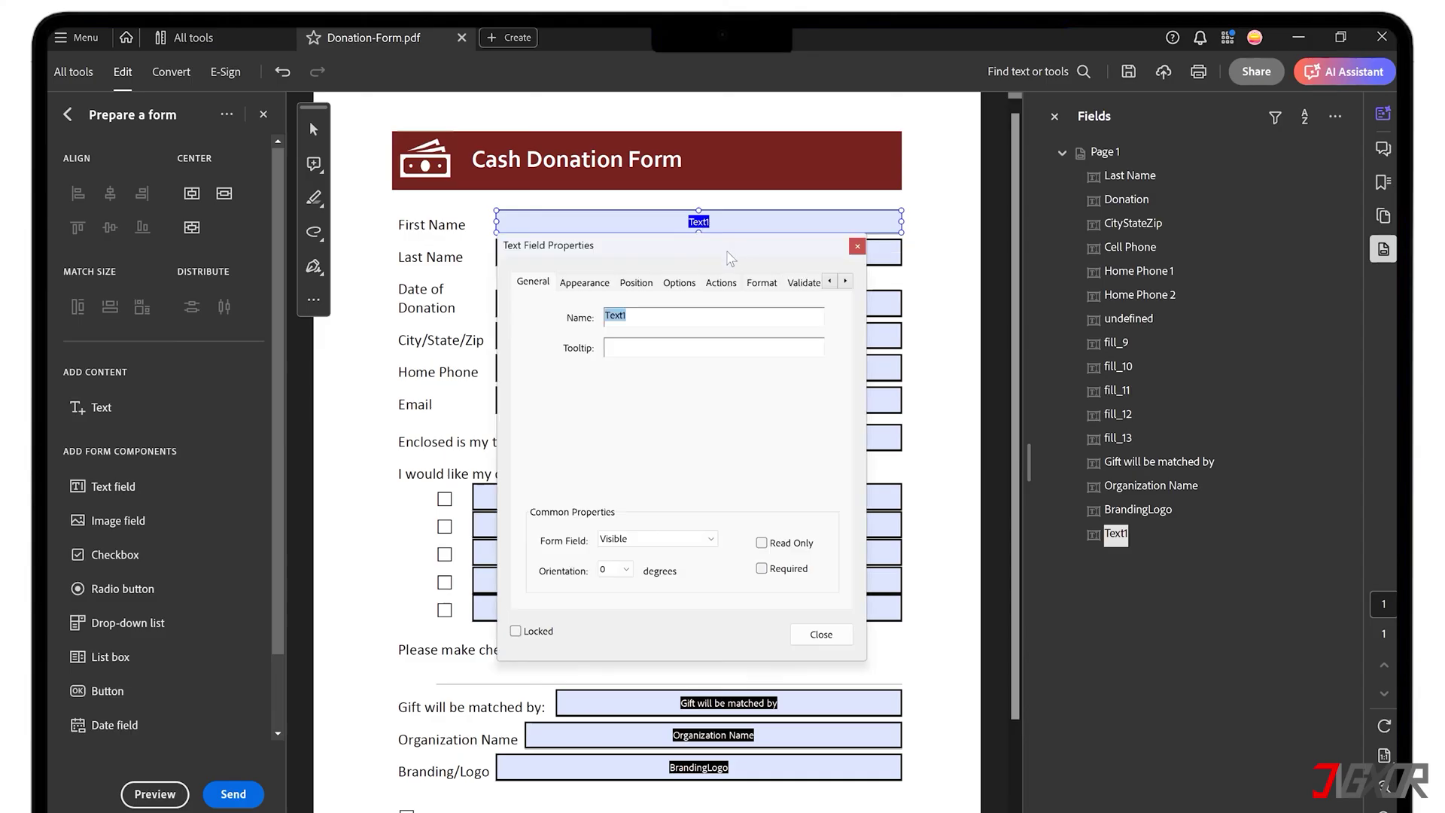
text(First )
text(Name)
click(620, 348)
text(E)
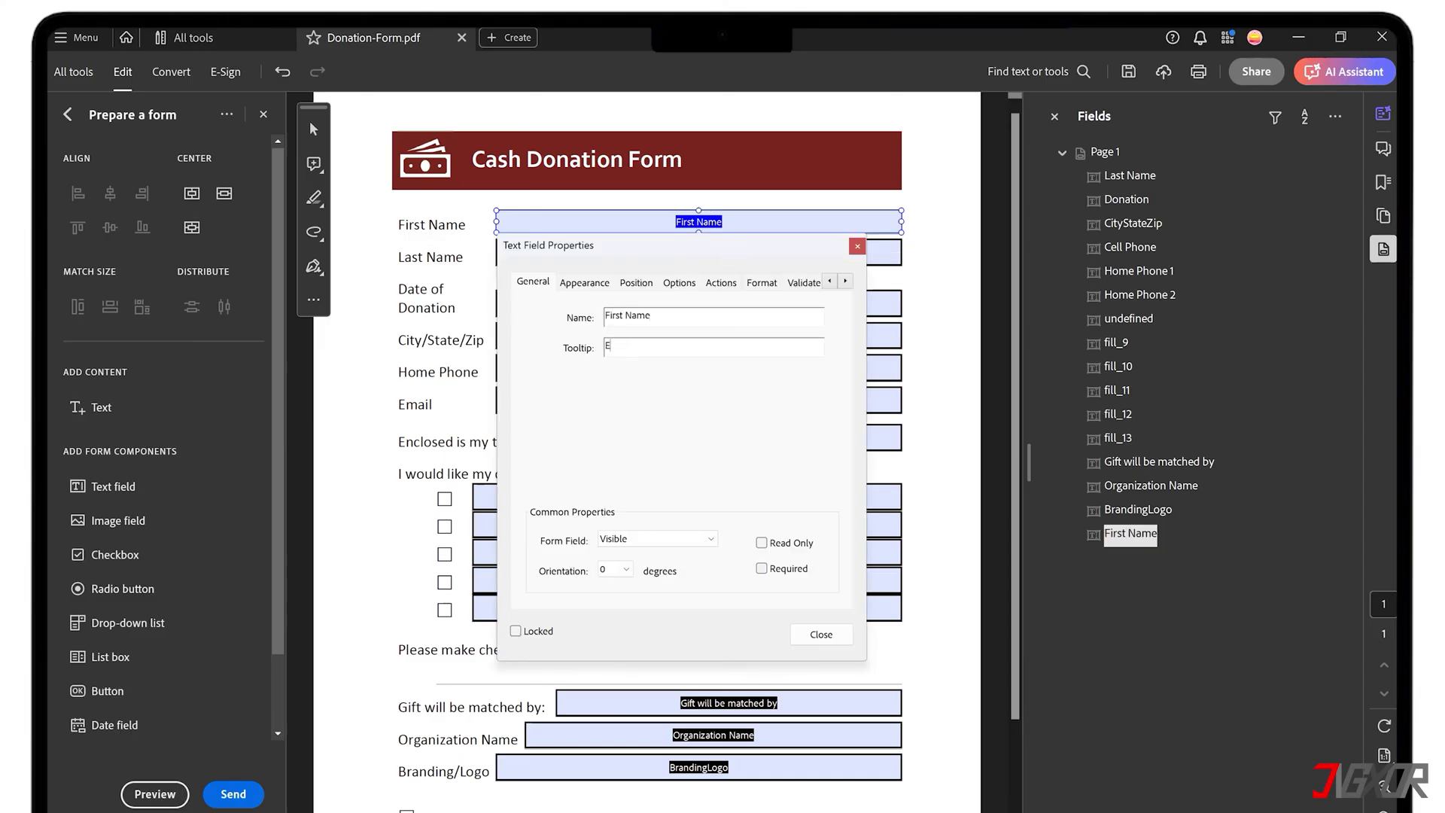
text(nter first name here...)
- Browse the field's Appearance, Options and Actions property tabs
click(585, 283)
click(636, 283)
click(721, 282)
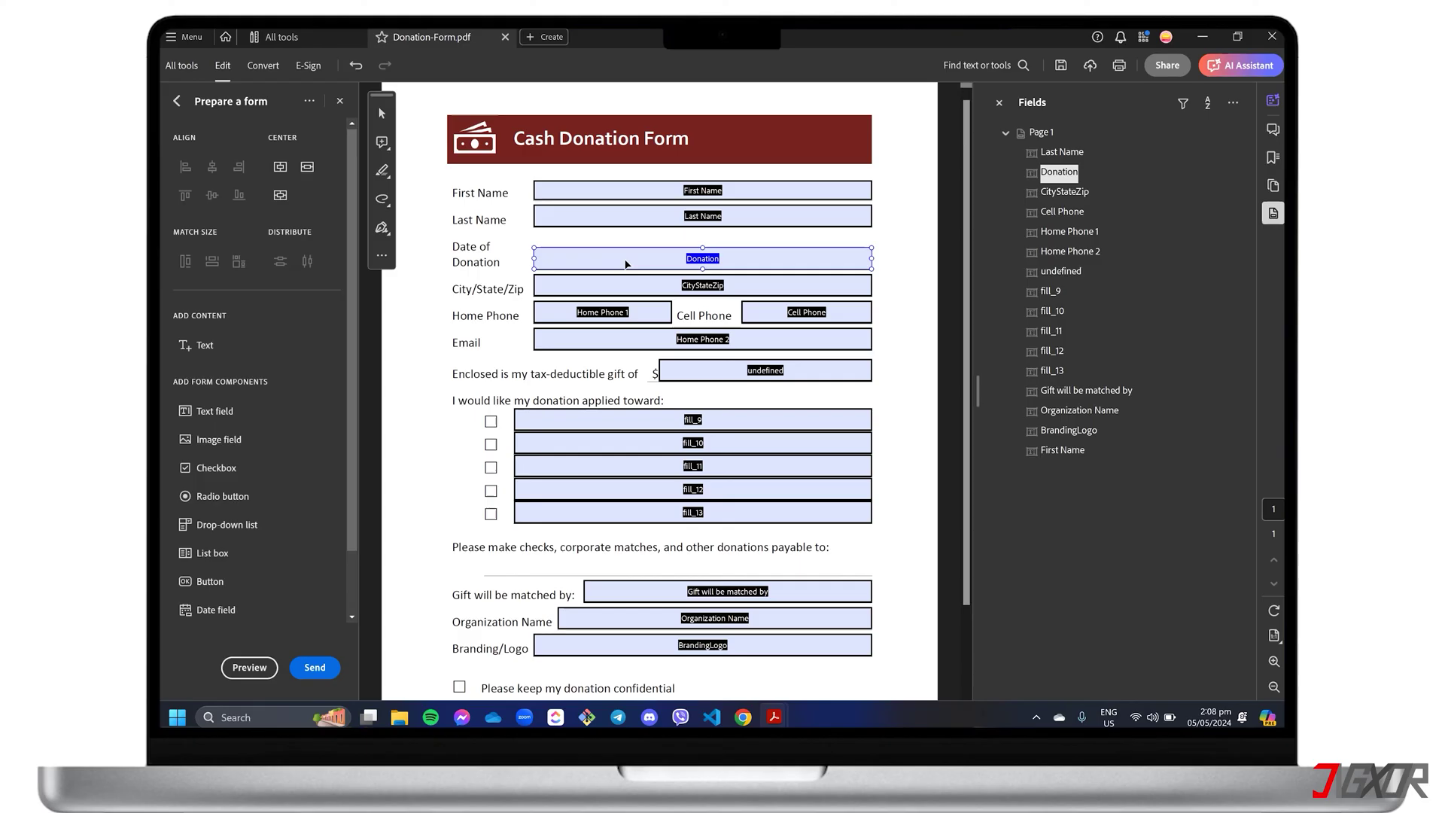
- Replace the Donation field with a full-width date field at Date of Donation
key(Delete)
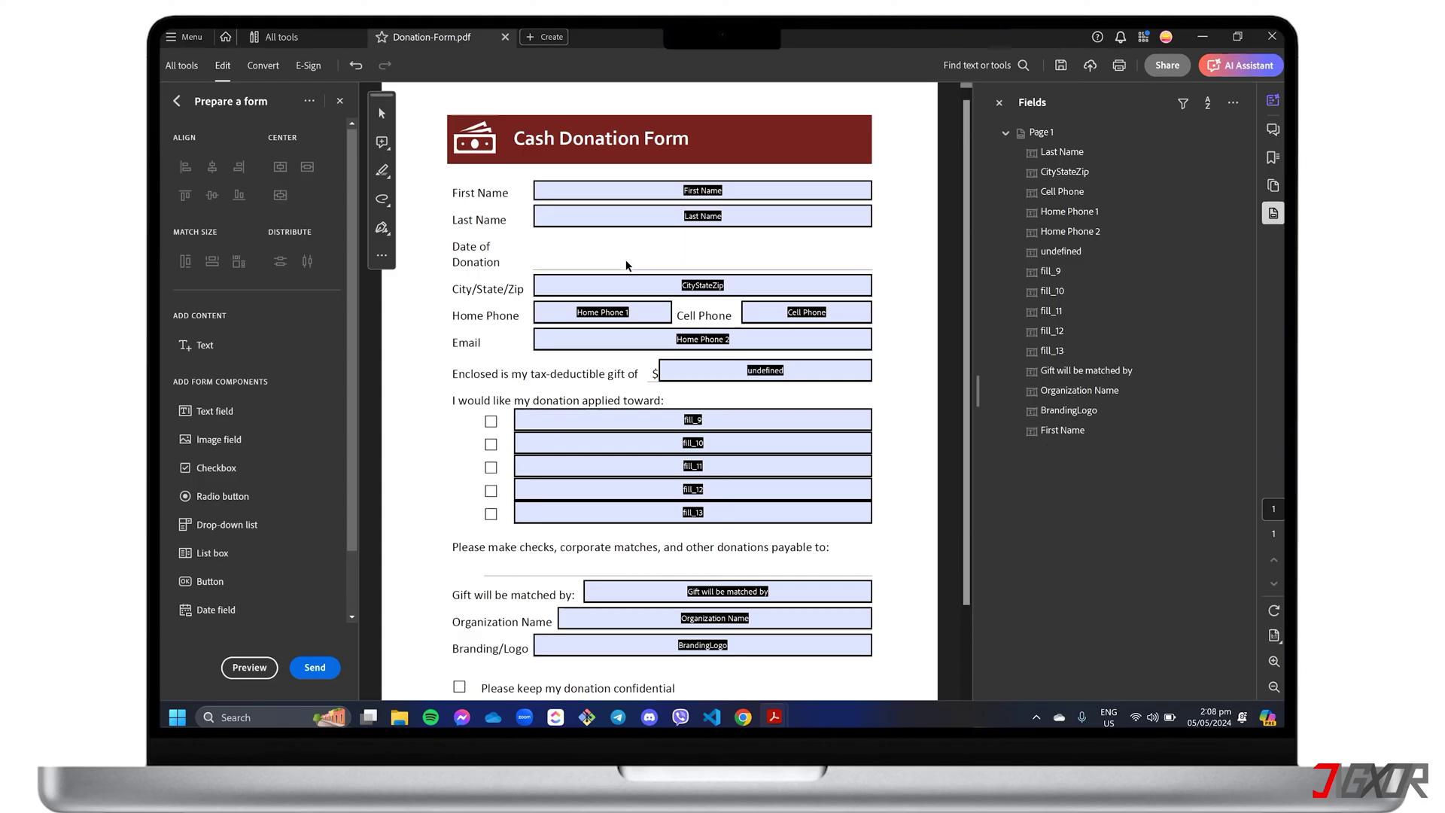
scroll(243, 529, down, 2)
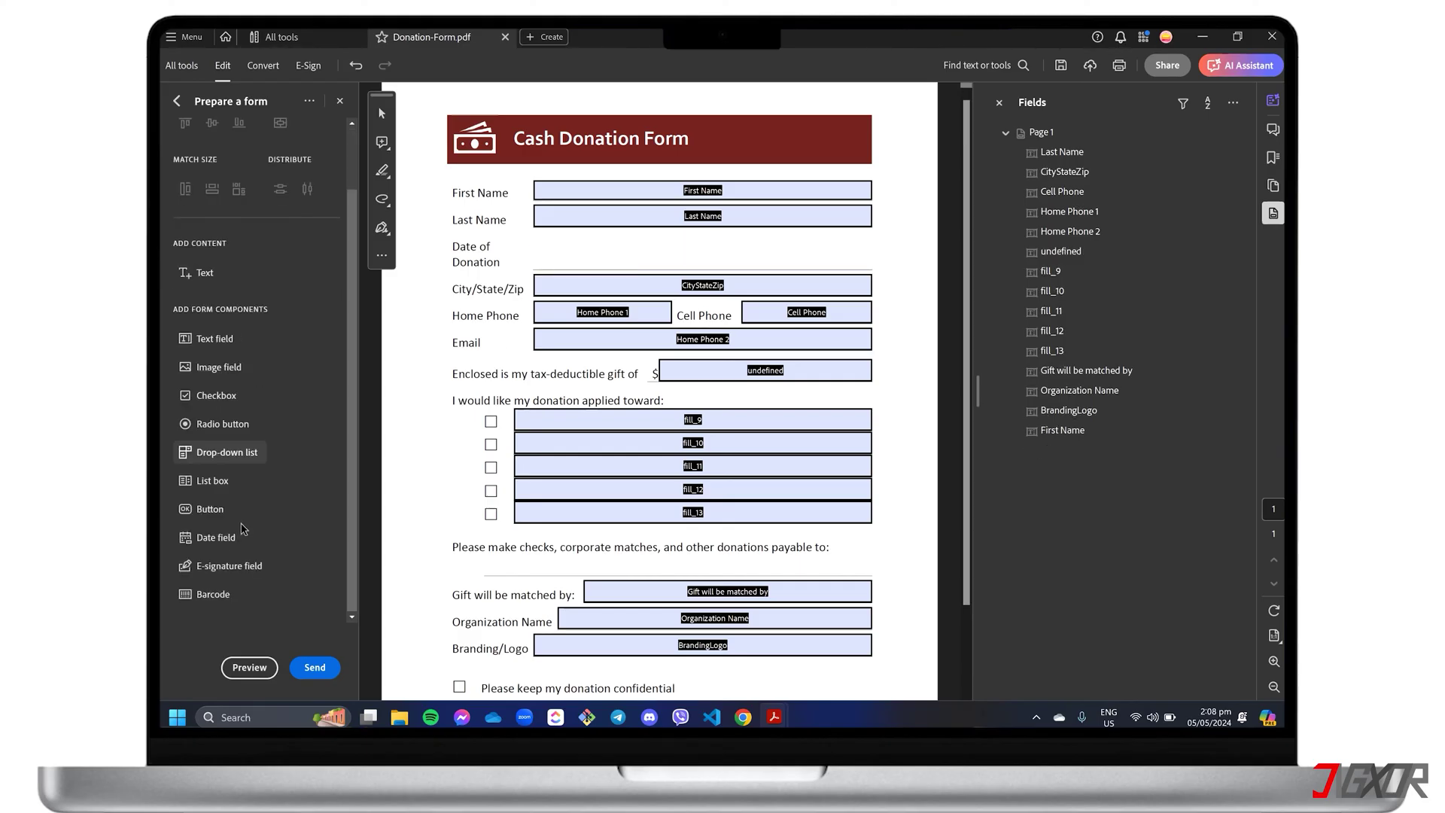
click(239, 534)
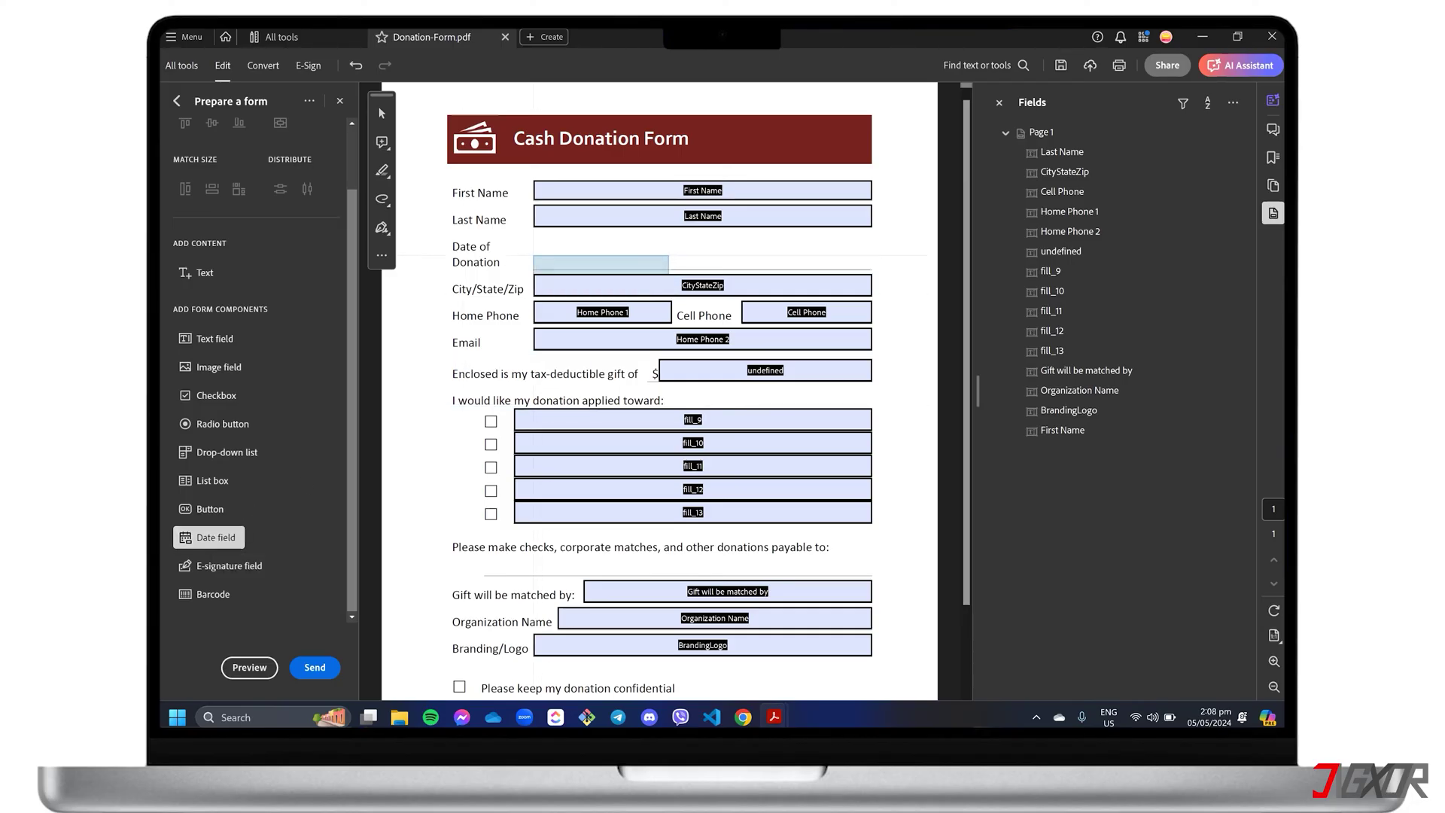
click(629, 263)
drag(669, 260, 872, 260)
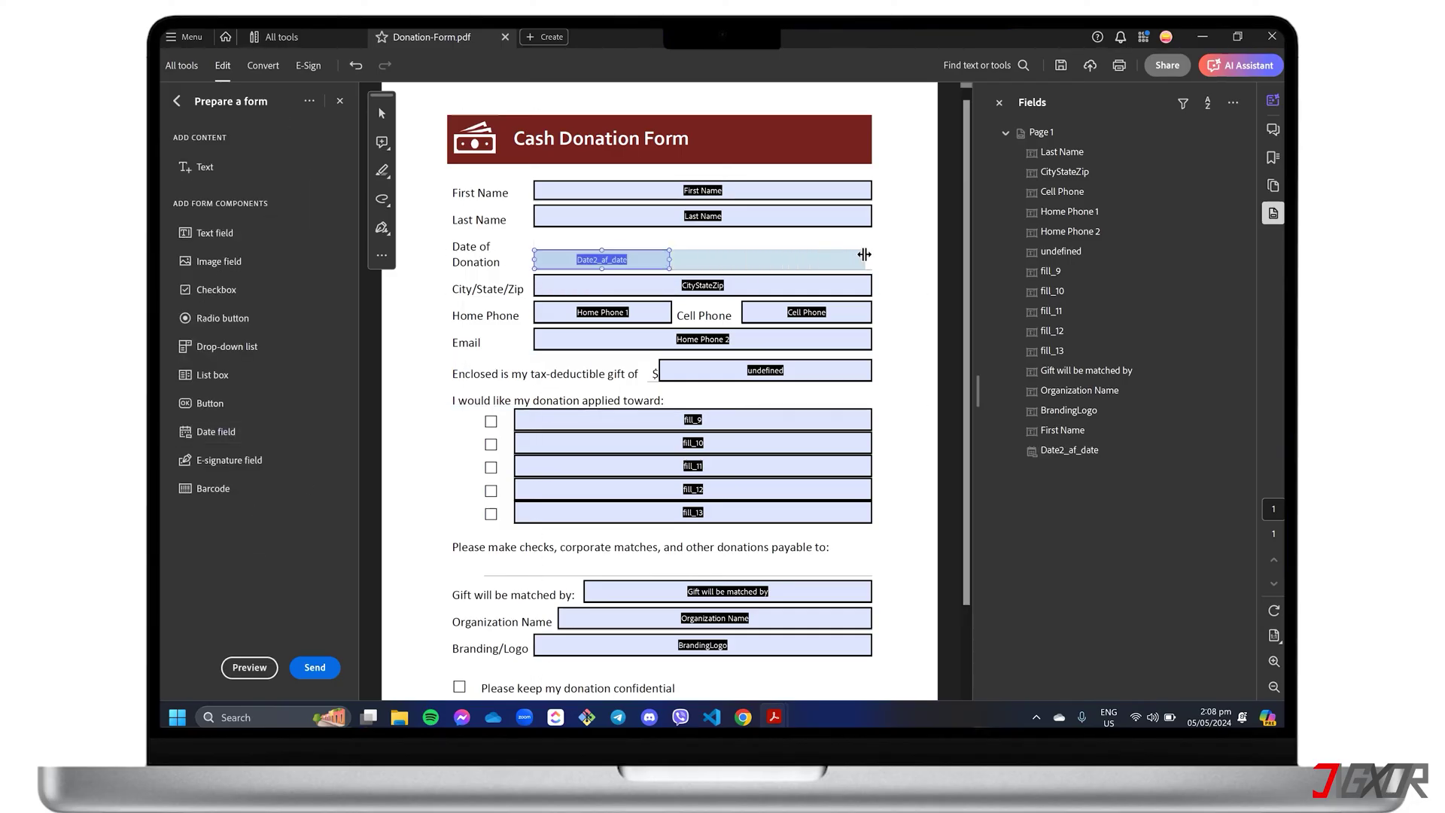
- Replace the CityStateZip text field with a full-width drop-down list
click(654, 286)
key(Delete)
click(225, 525)
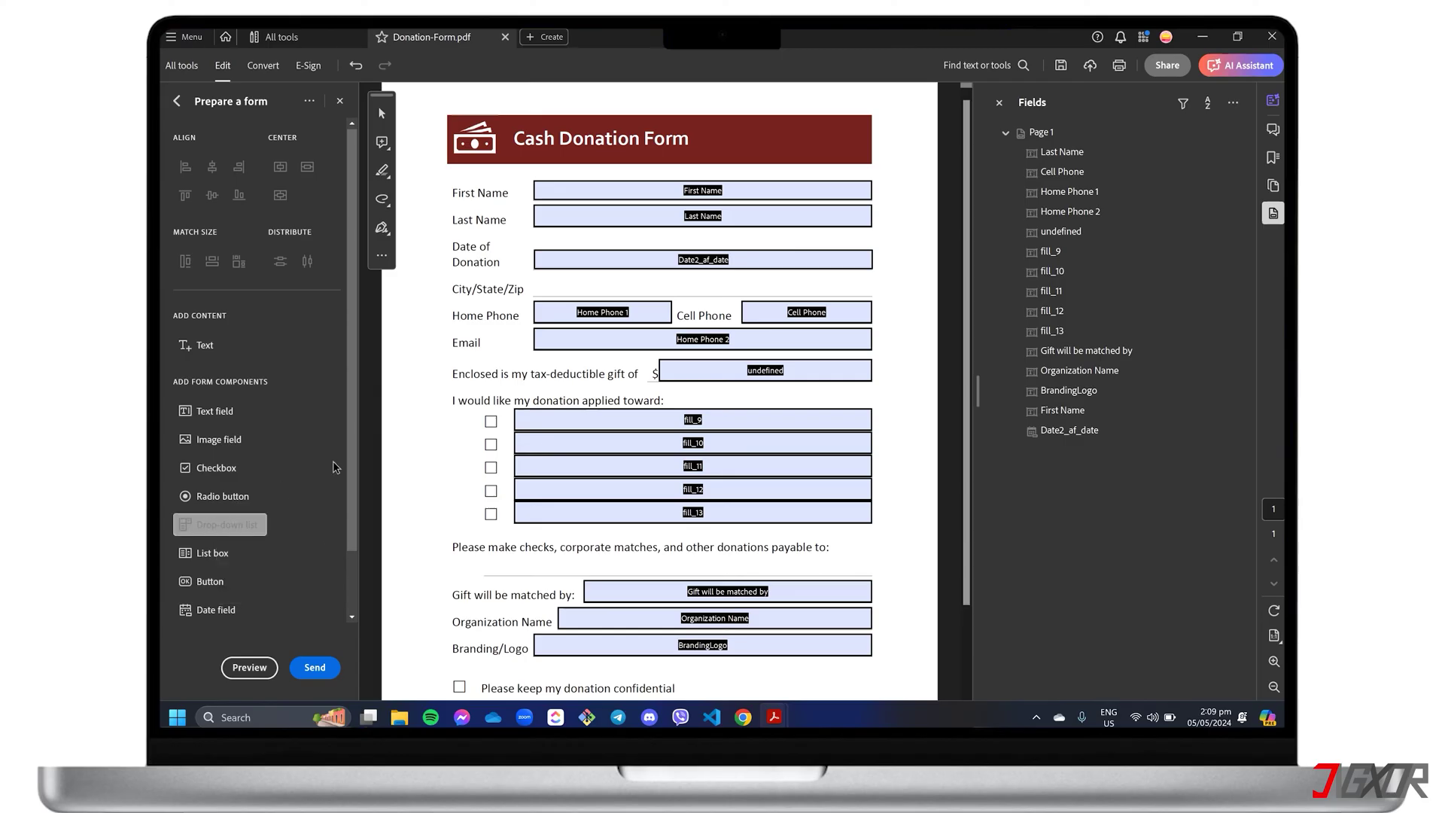
click(565, 285)
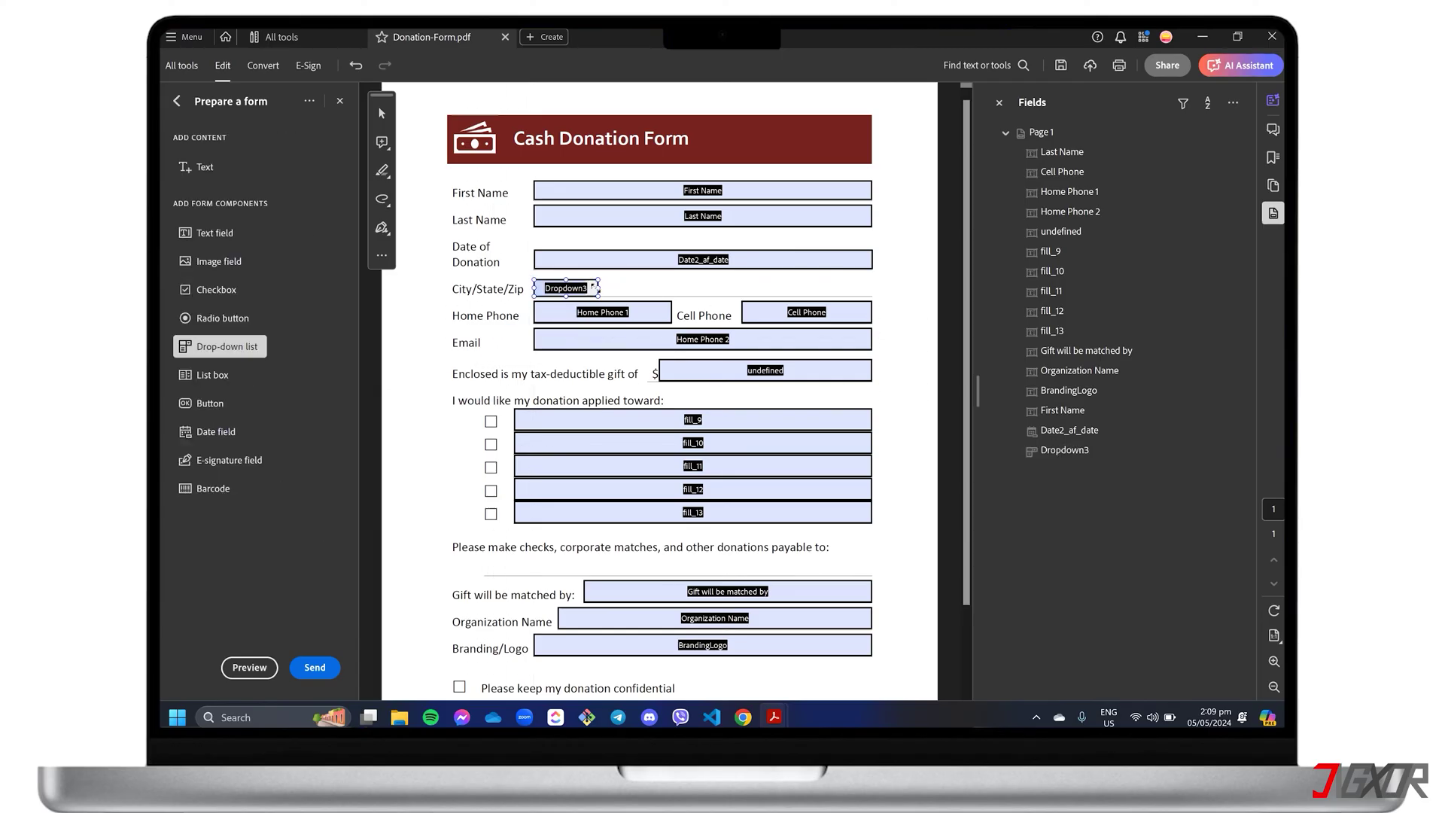
drag(598, 287, 872, 286)
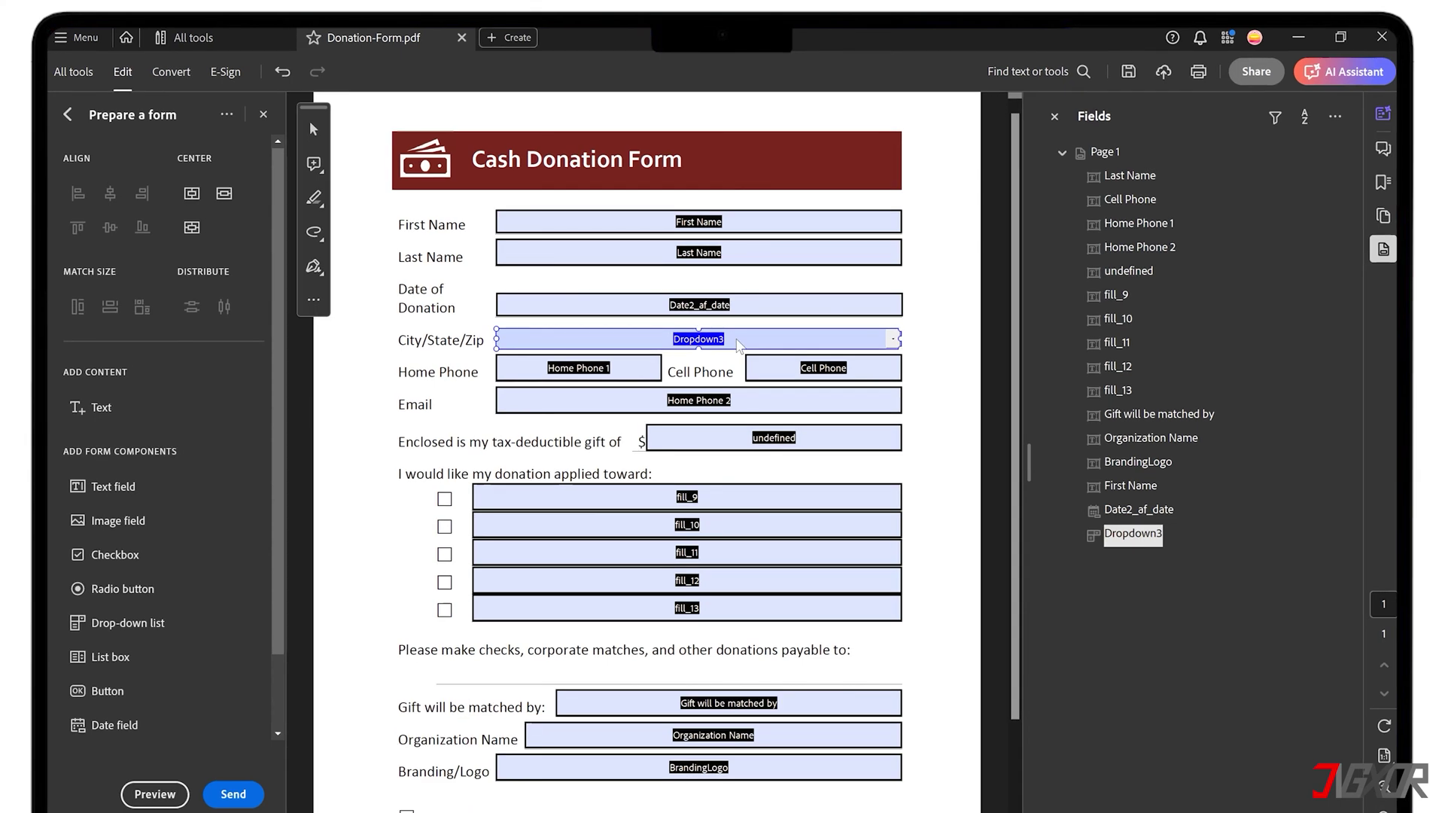
- Add New York, Canada, Texas and California as the drop-down's list items
right_click(738, 345)
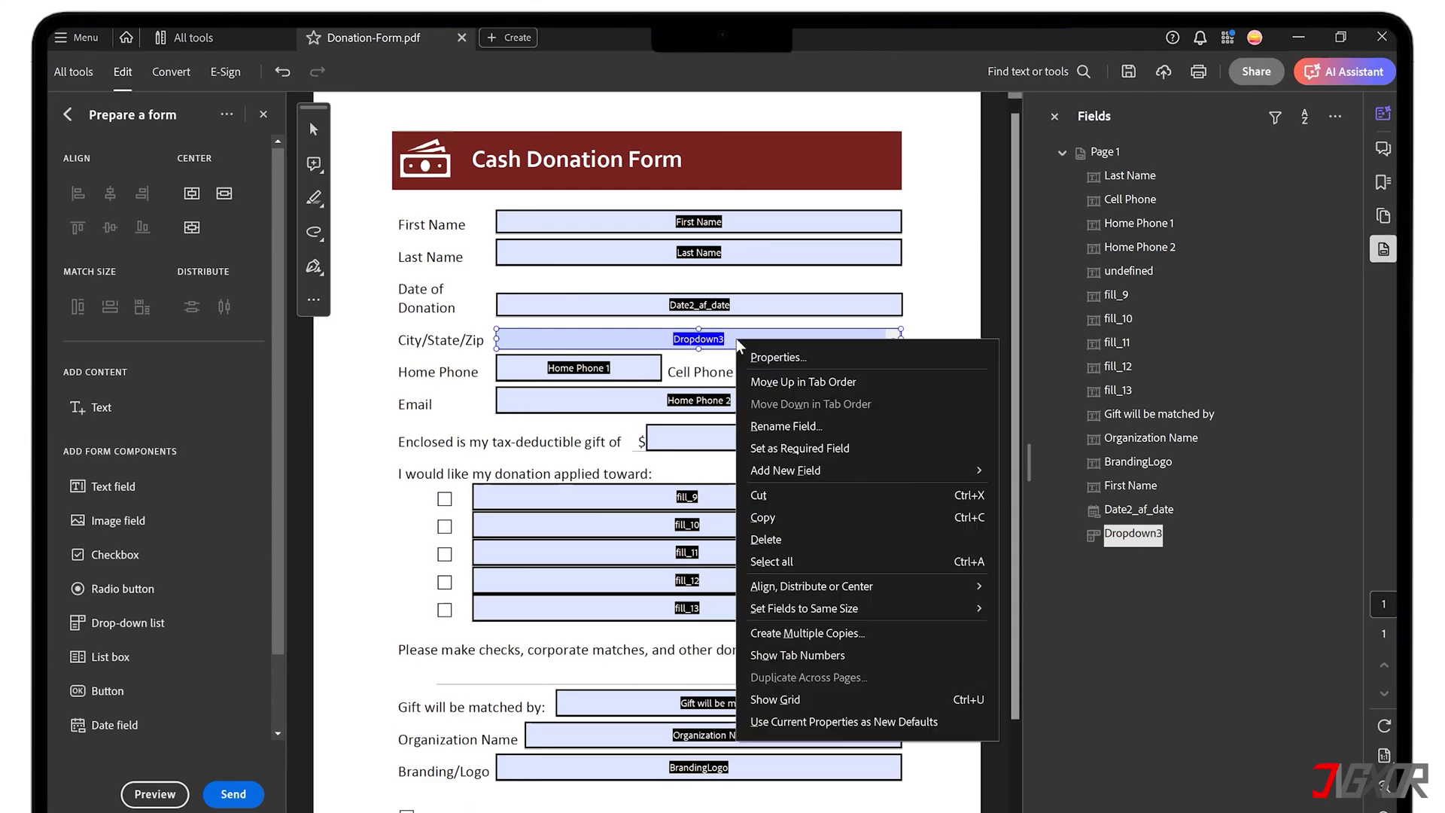
click(777, 357)
text(Address)
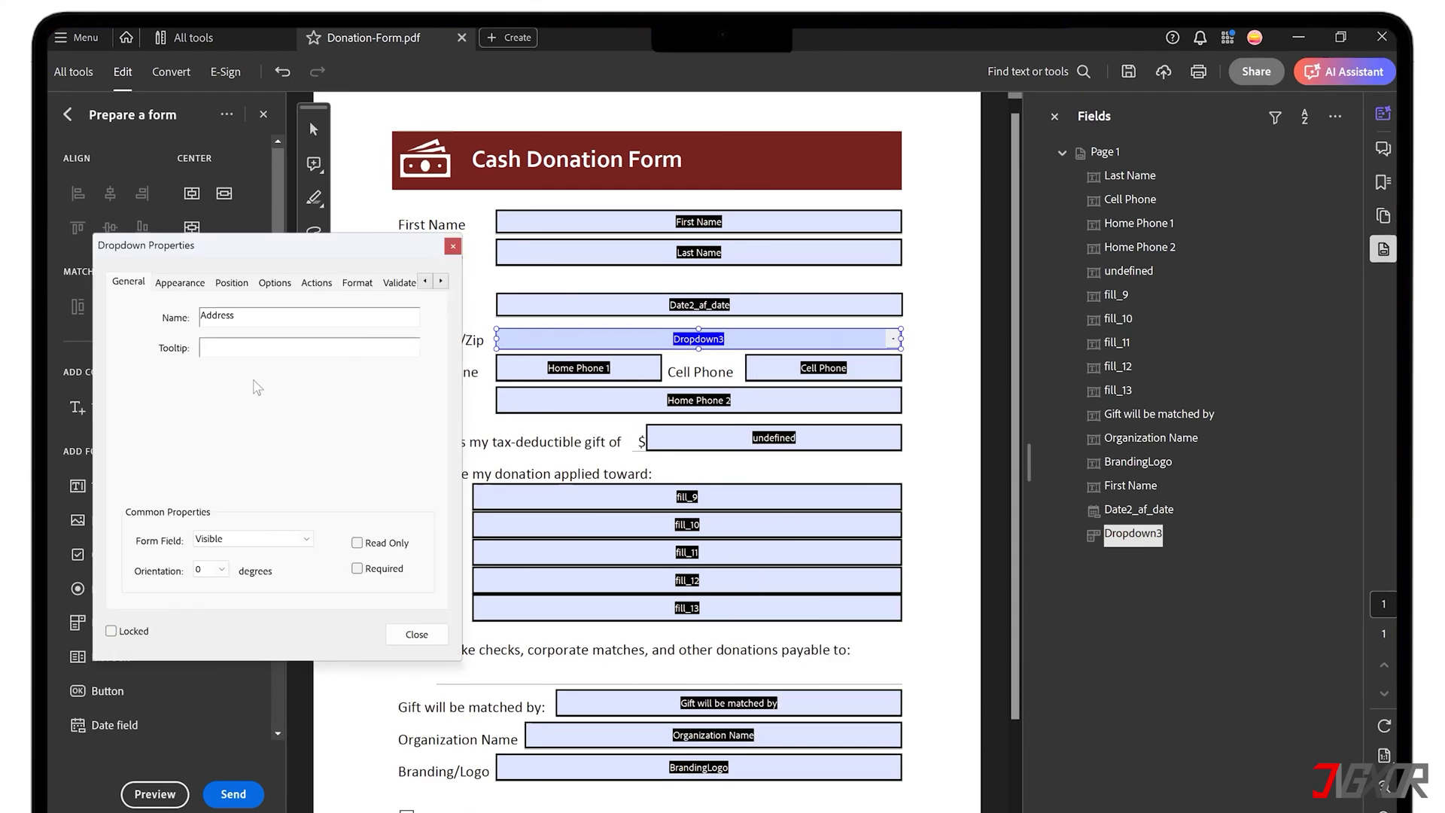
click(275, 283)
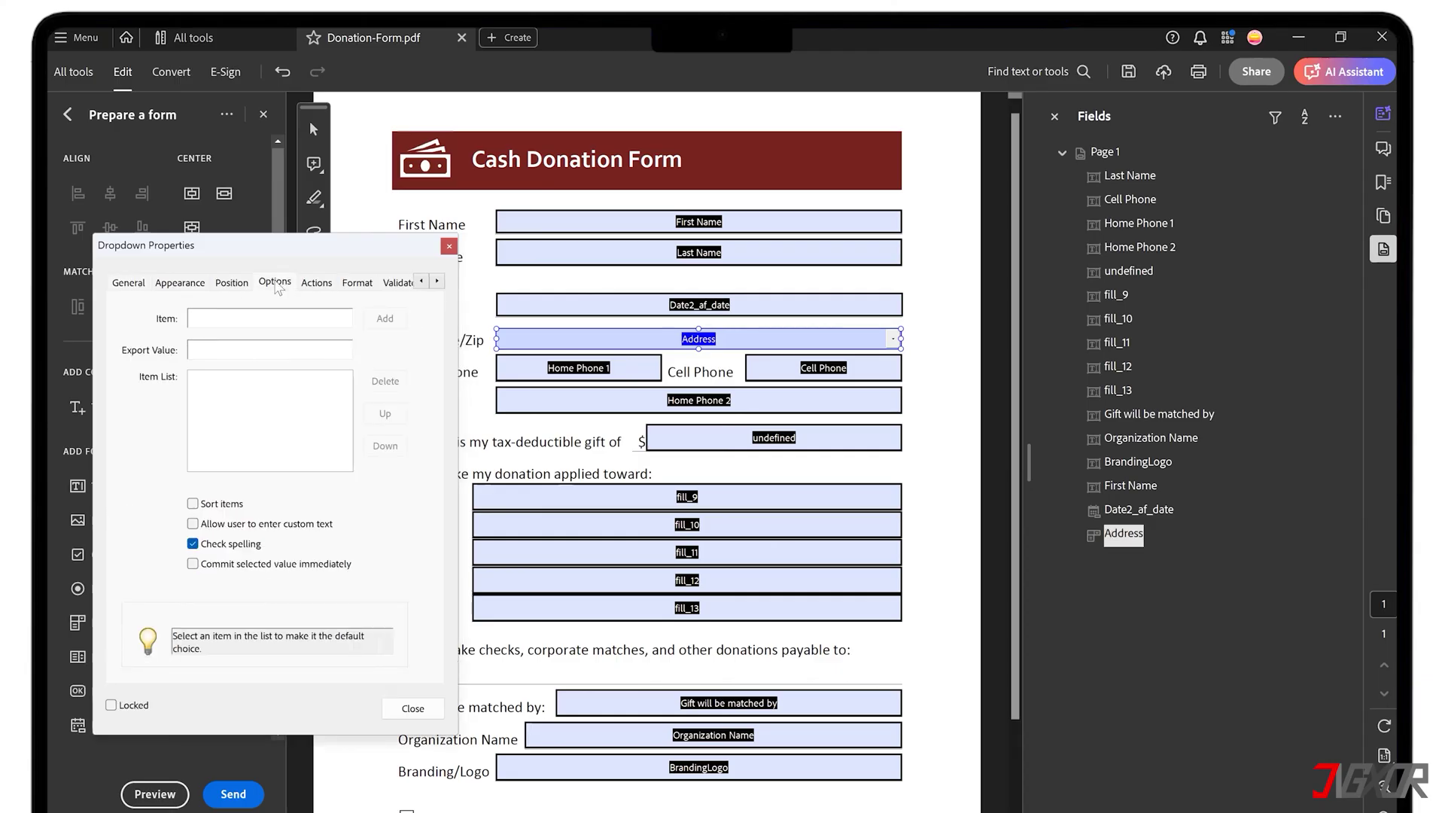
click(257, 316)
text(New Yo)
text(rk)
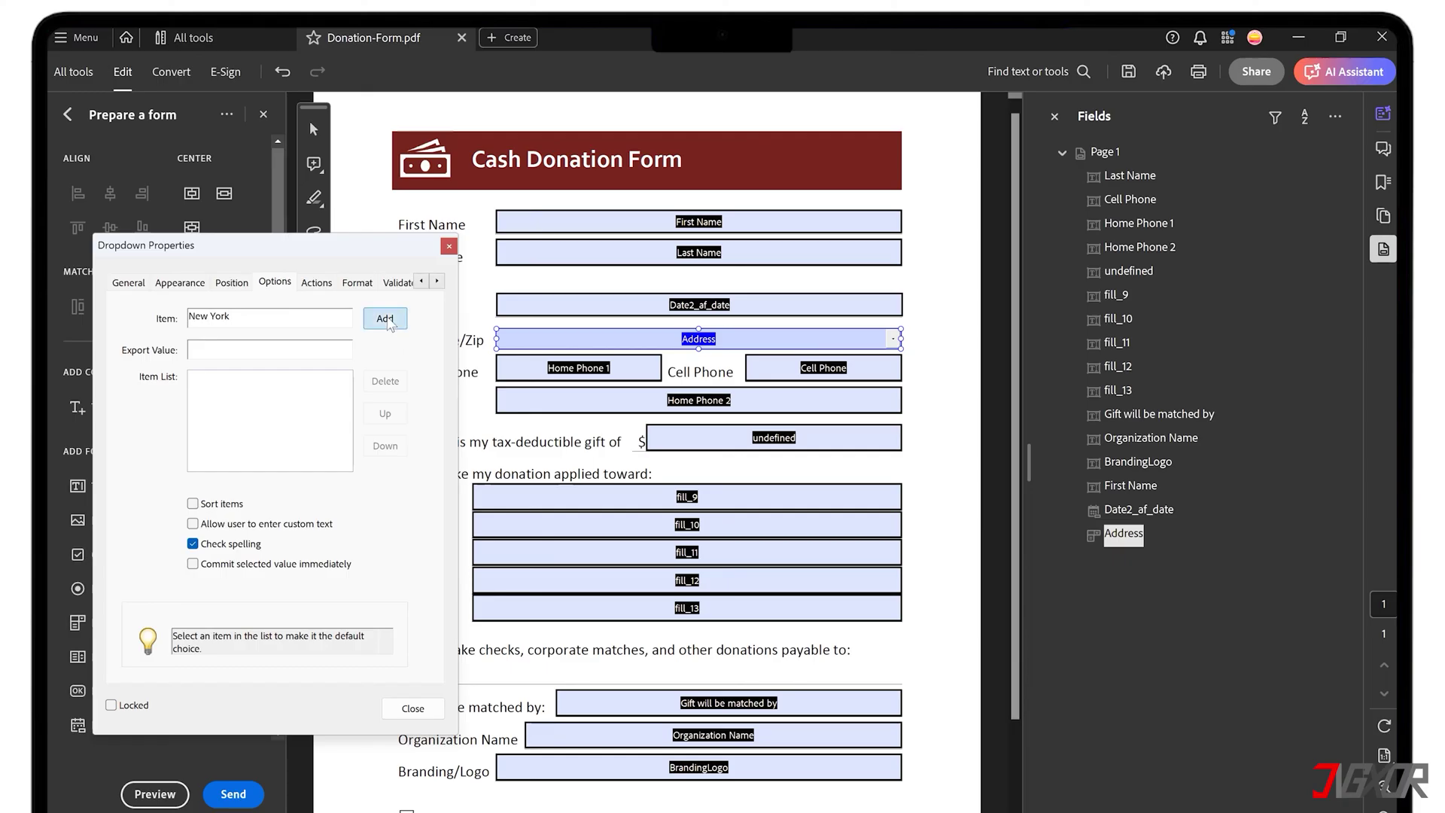
click(385, 319)
text(Canada)
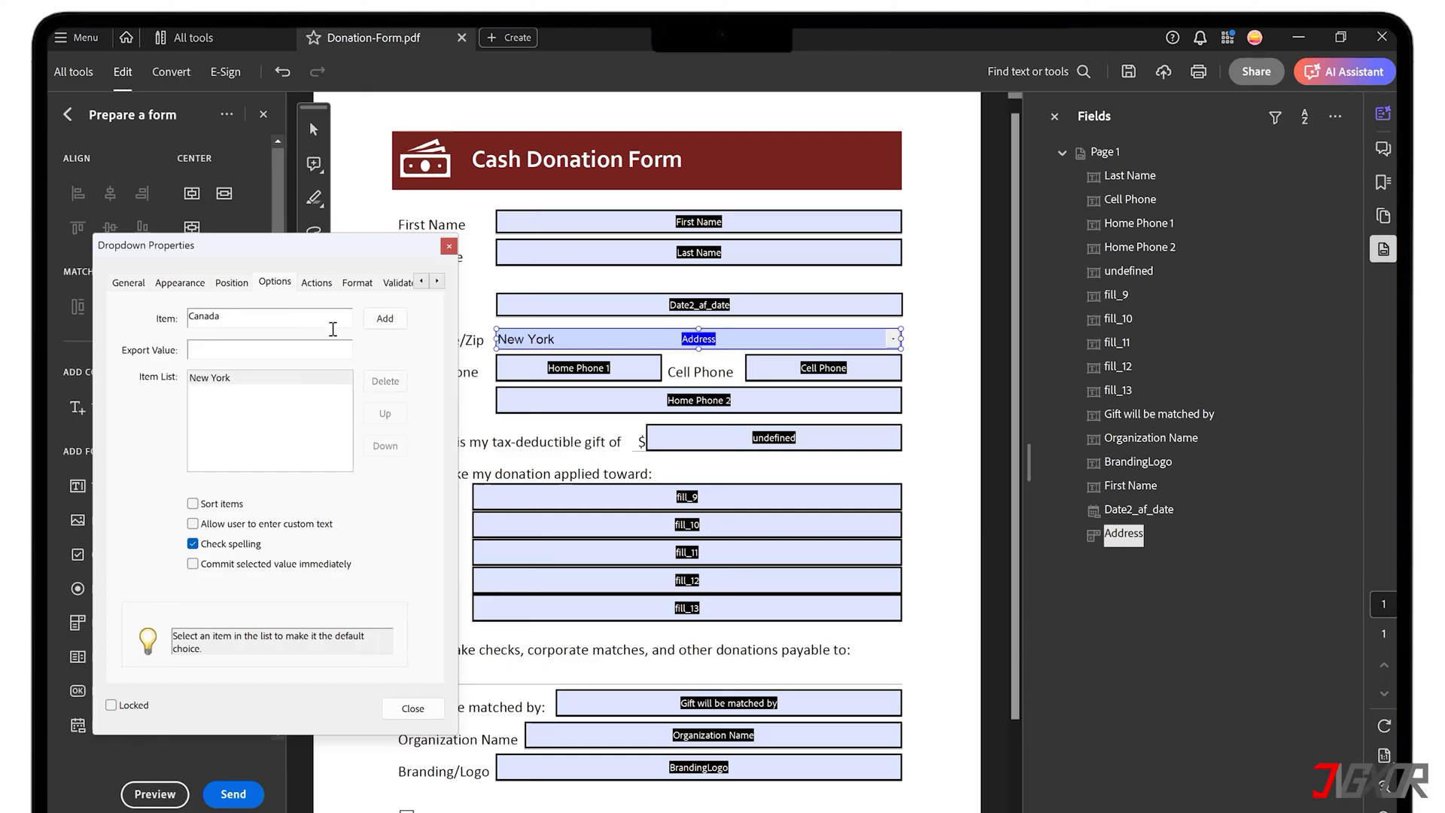
click(374, 319)
text(TexasCalifornia)
click(380, 319)
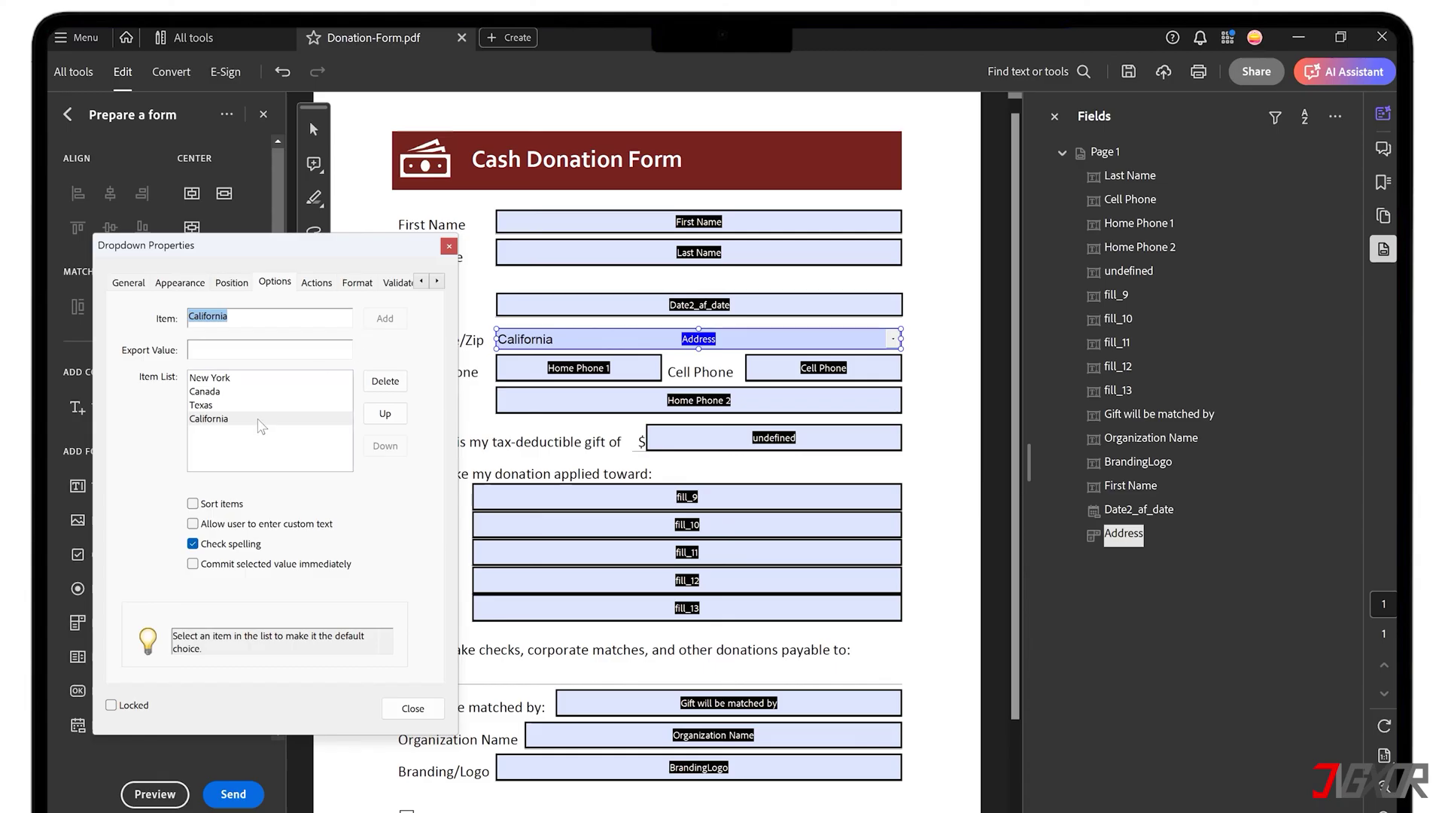
- Move Texas to the top of the drop-down item list
click(258, 419)
click(258, 379)
click(238, 406)
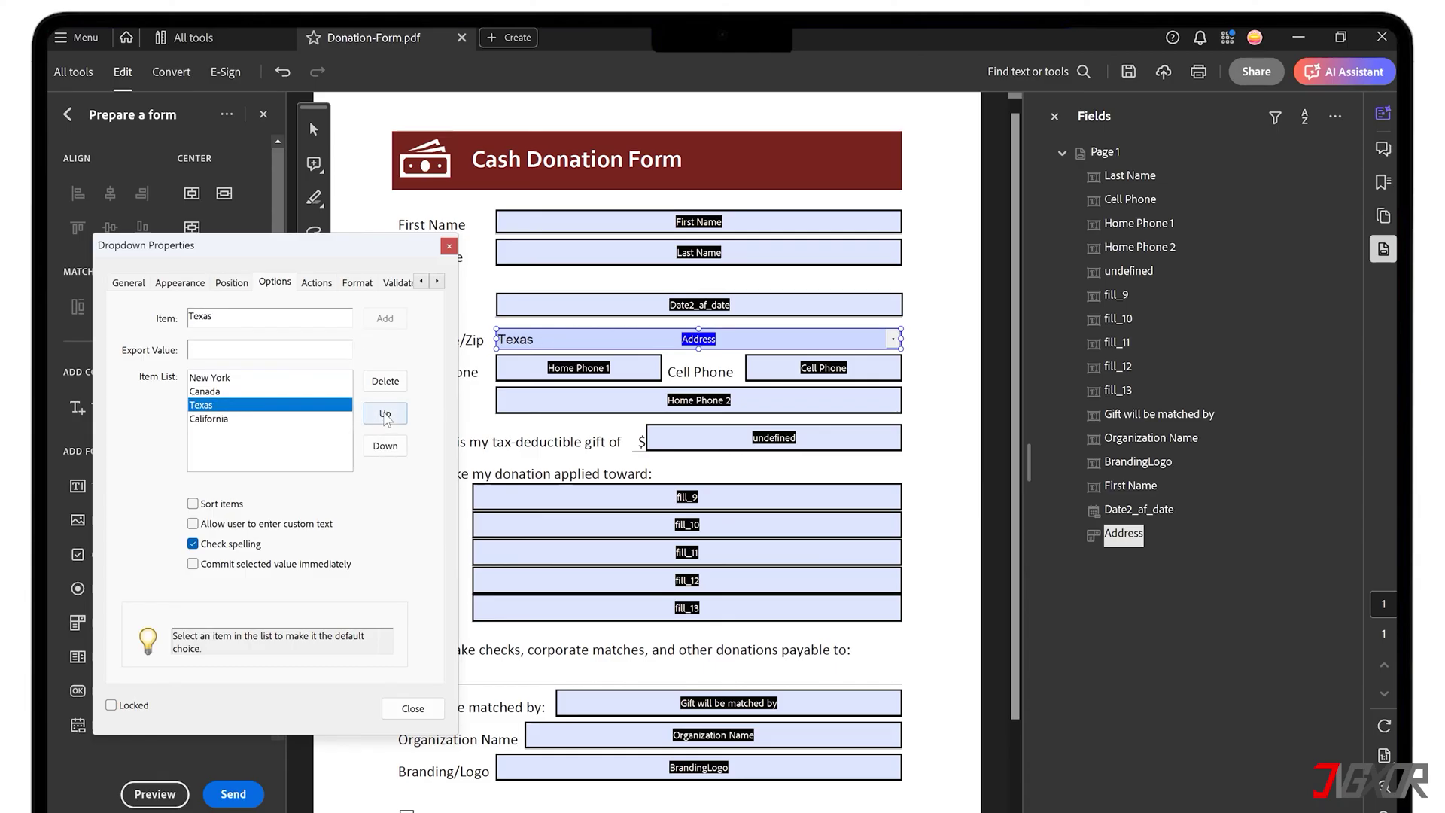
click(385, 416)
click(385, 416)
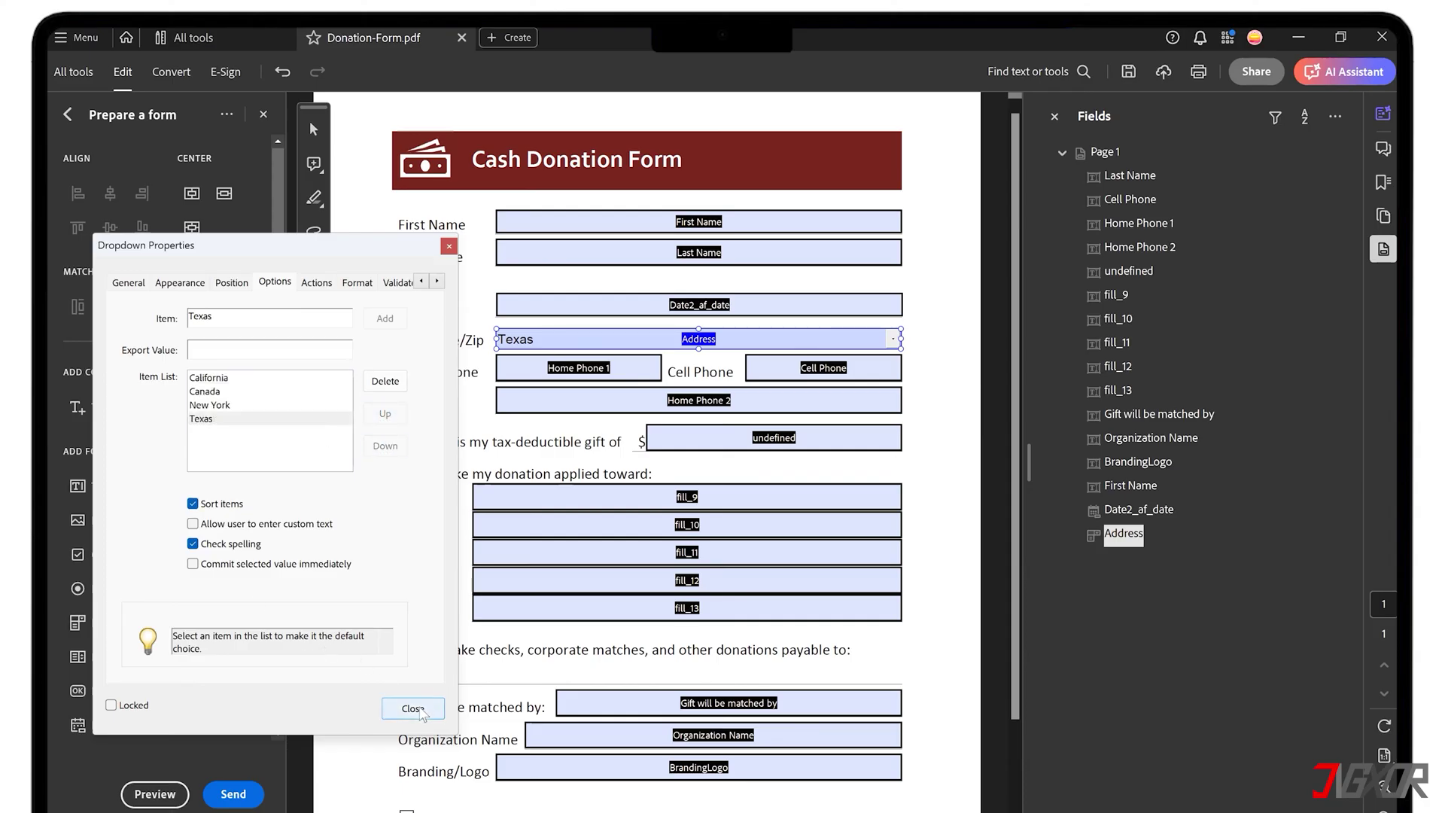
- Save the form as a fillable PDF copy with a '-Fillable-2' suffix in EntryForms
click(413, 709)
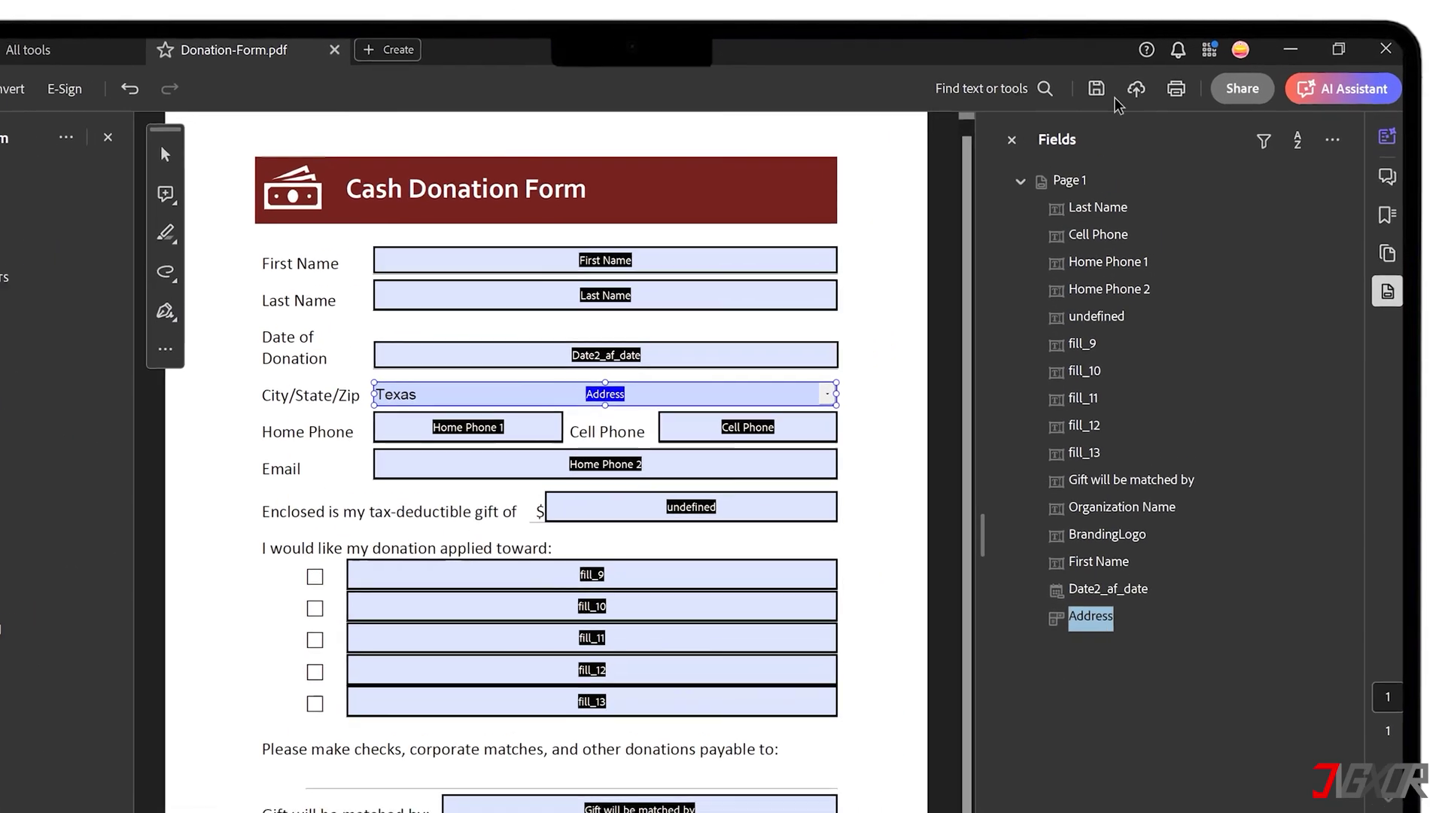
click(1128, 71)
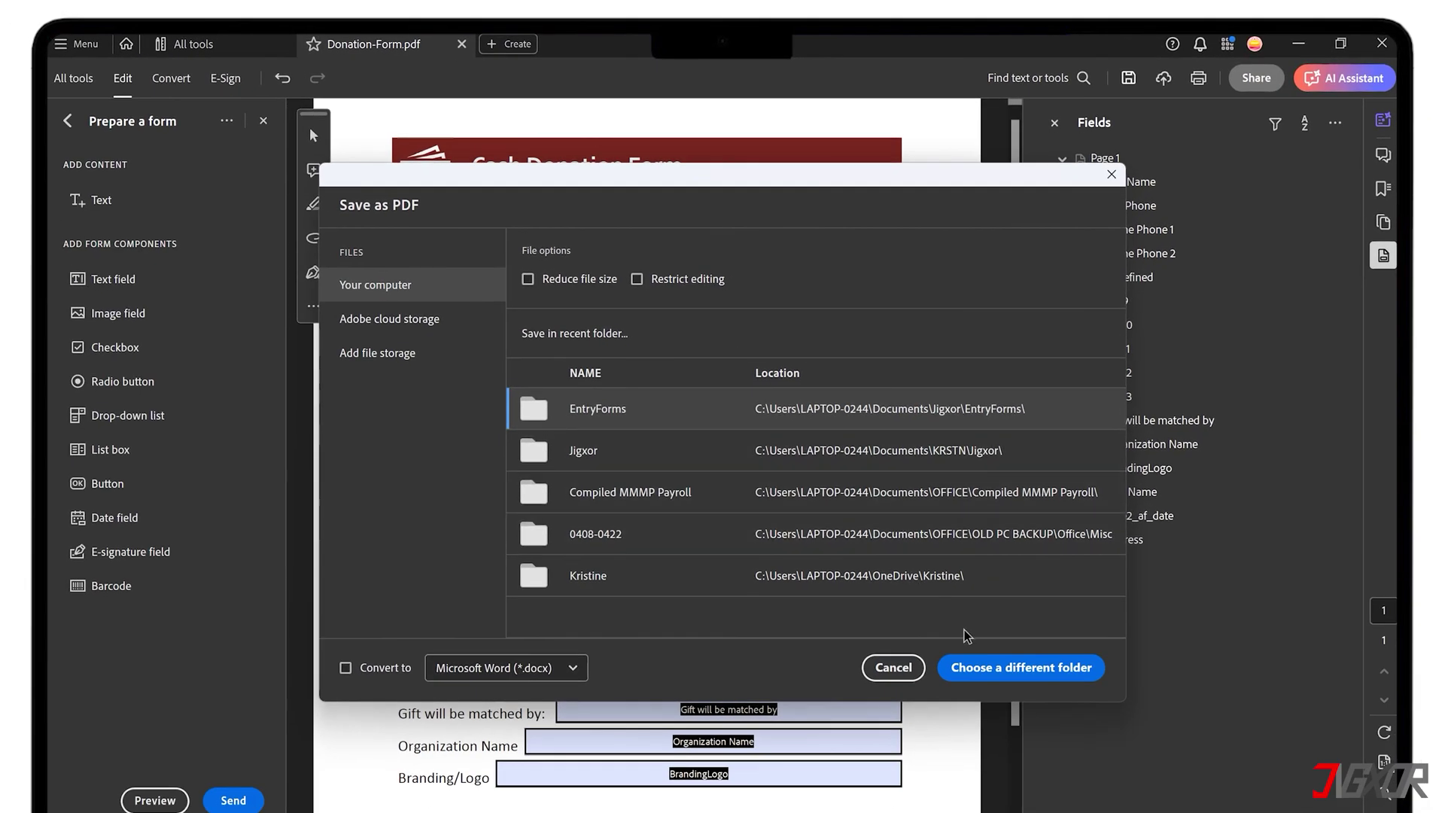
click(978, 666)
text(-Fillable-2)
key(Return)
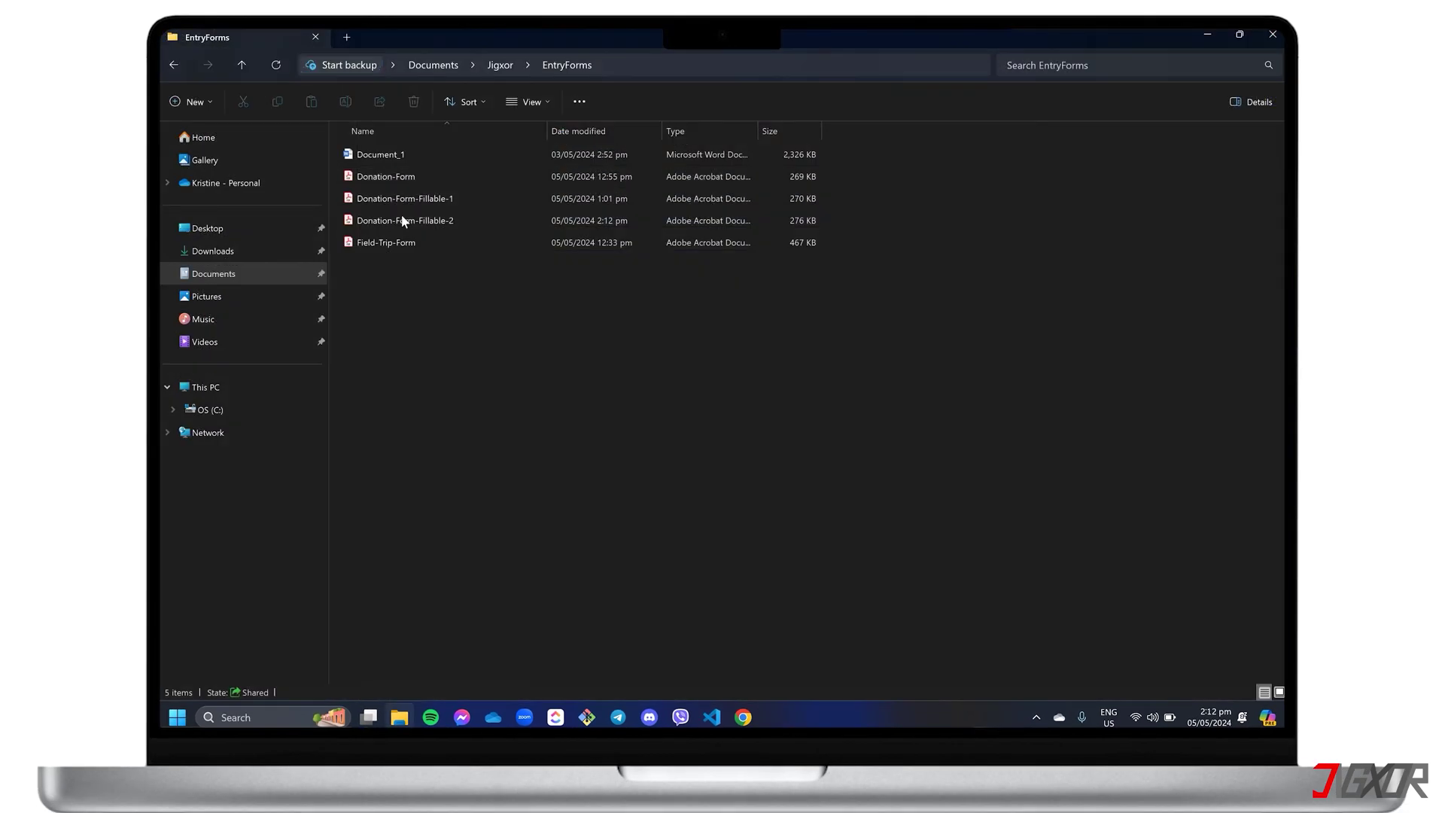
- Reopen the saved fillable form and test it with 'Alexa Smith' and California
click(405, 221)
double_click(405, 221)
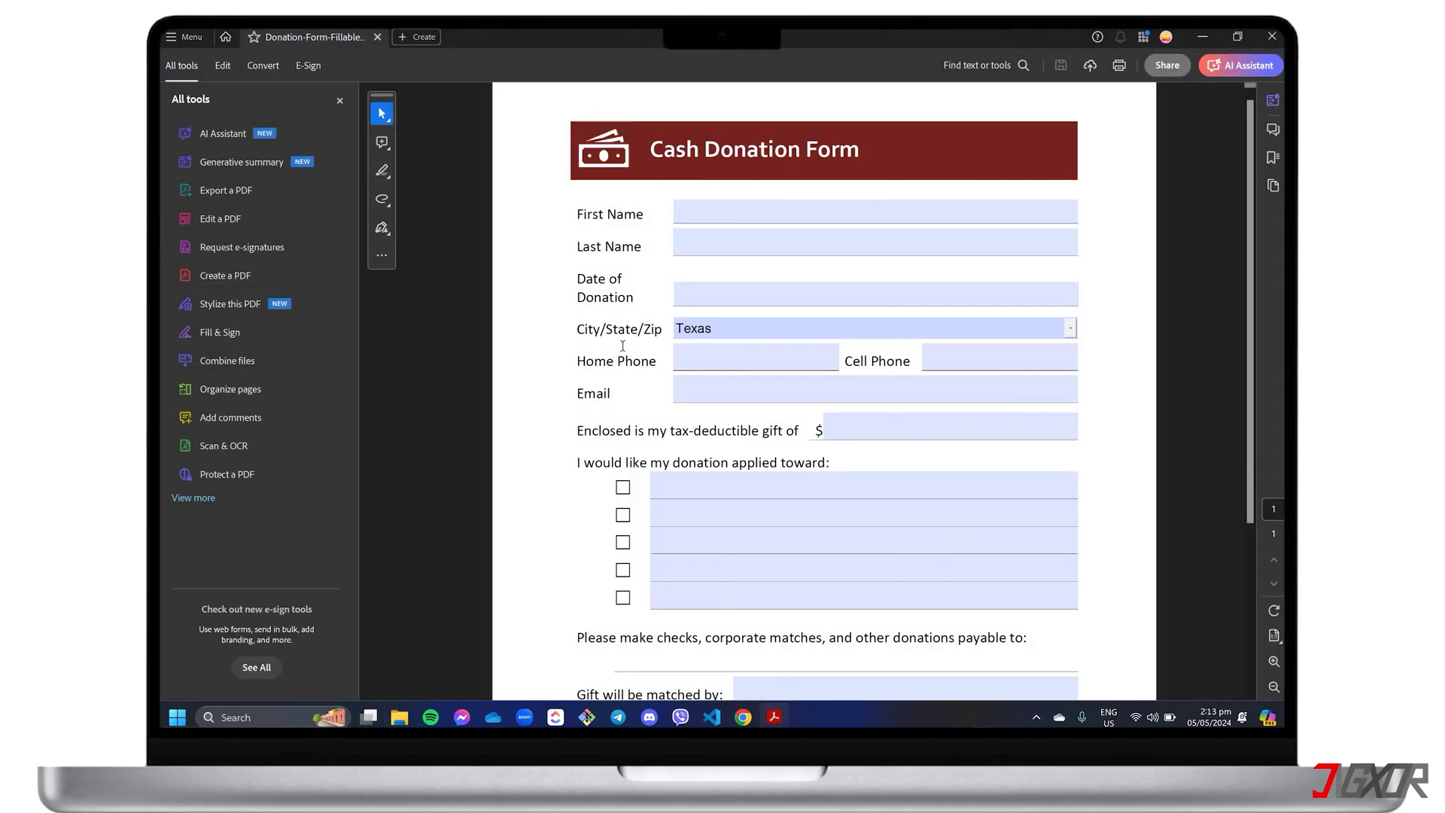
click(705, 213)
text(Alexa Smith)
click(967, 326)
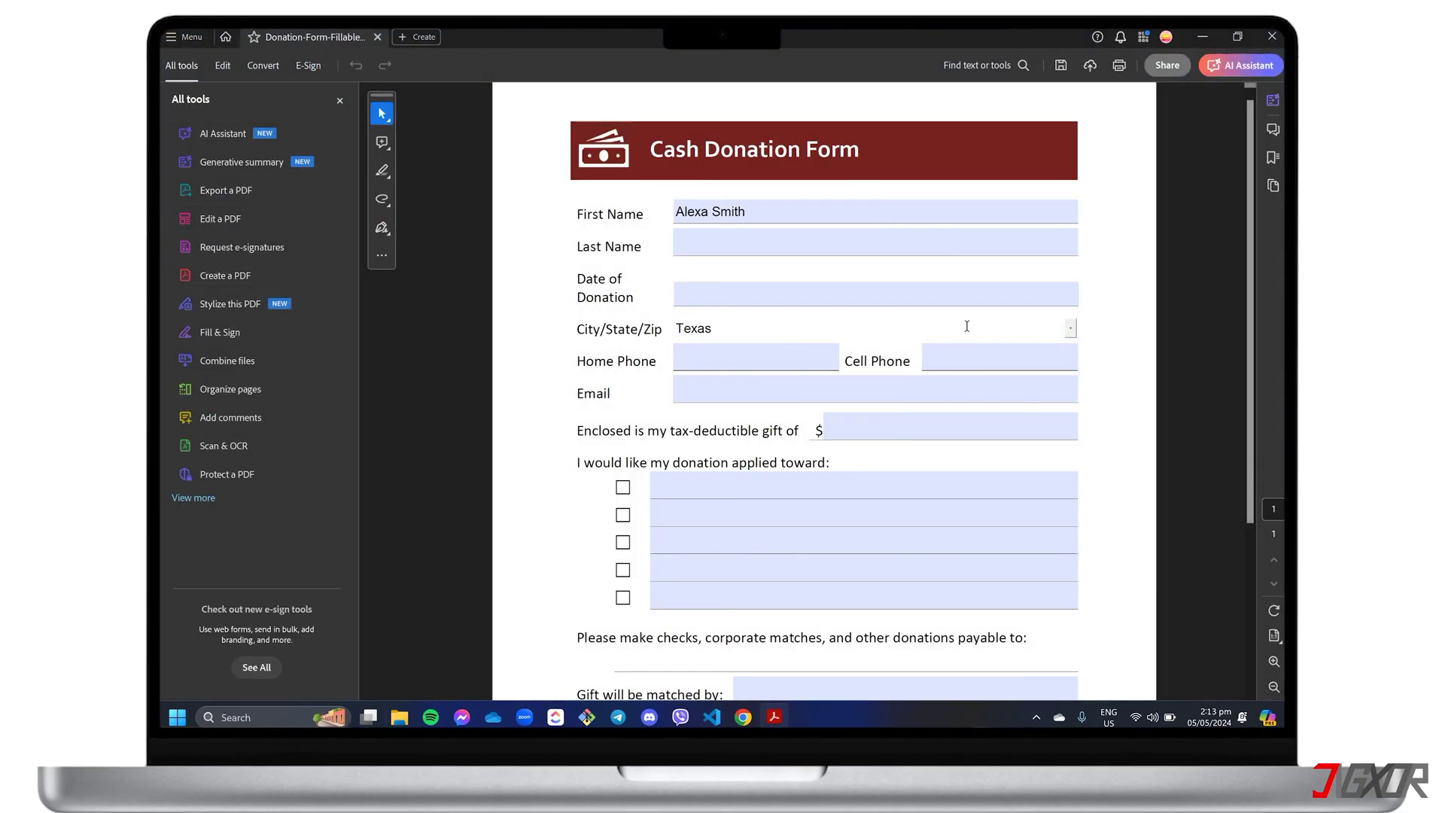
click(1071, 331)
click(1001, 347)
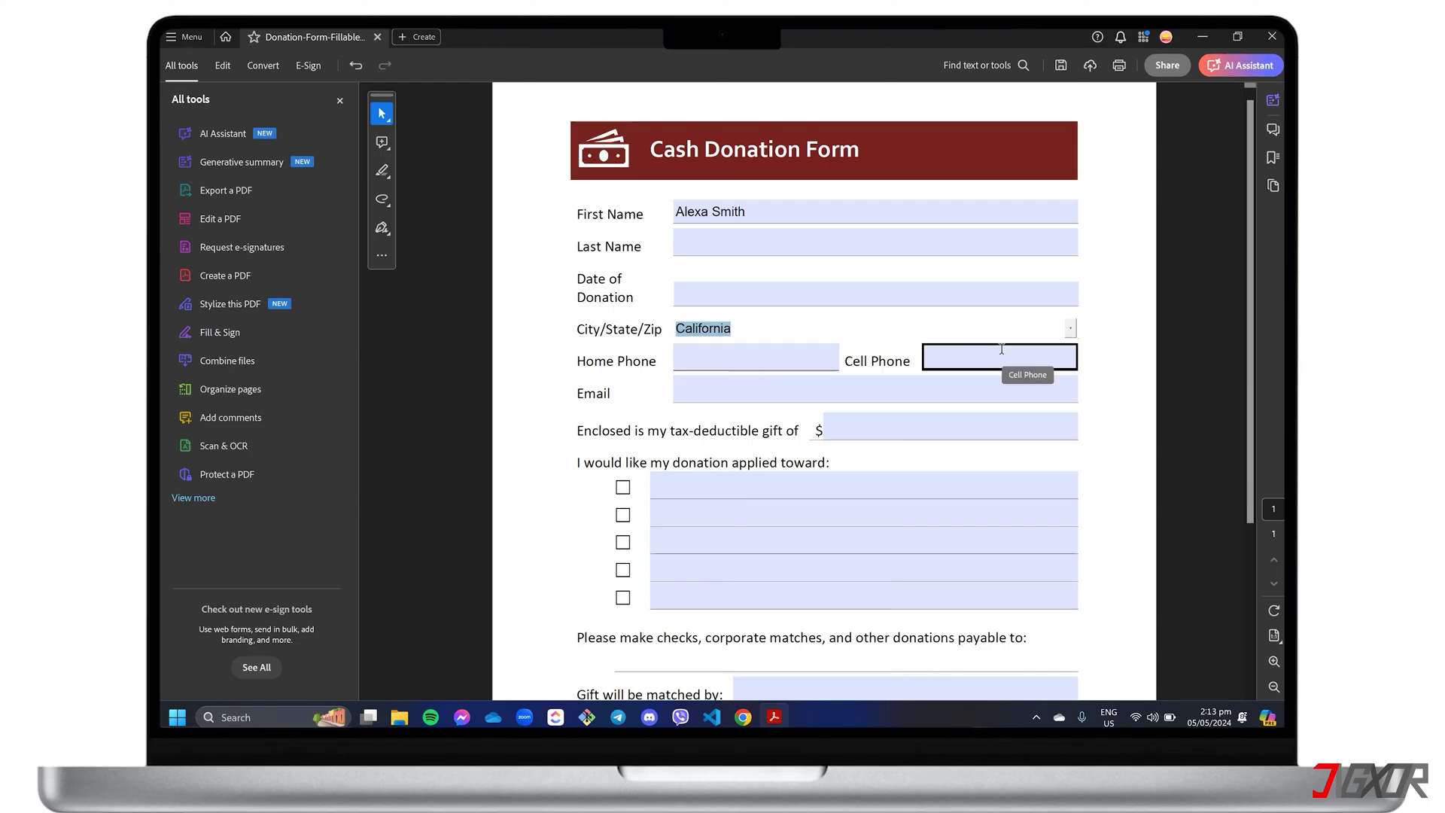
click(737, 242)
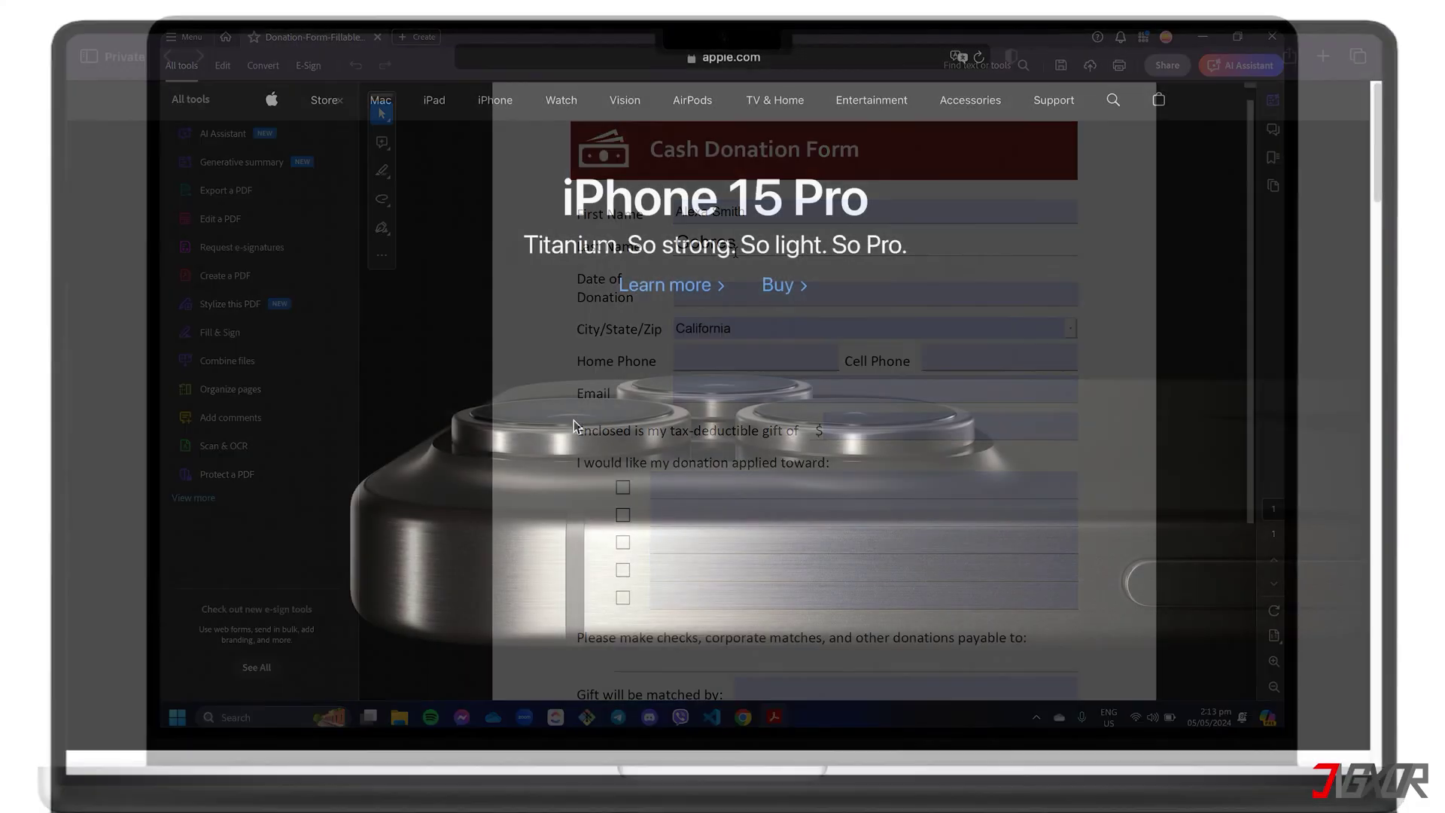
scroll(574, 426, down, 1)
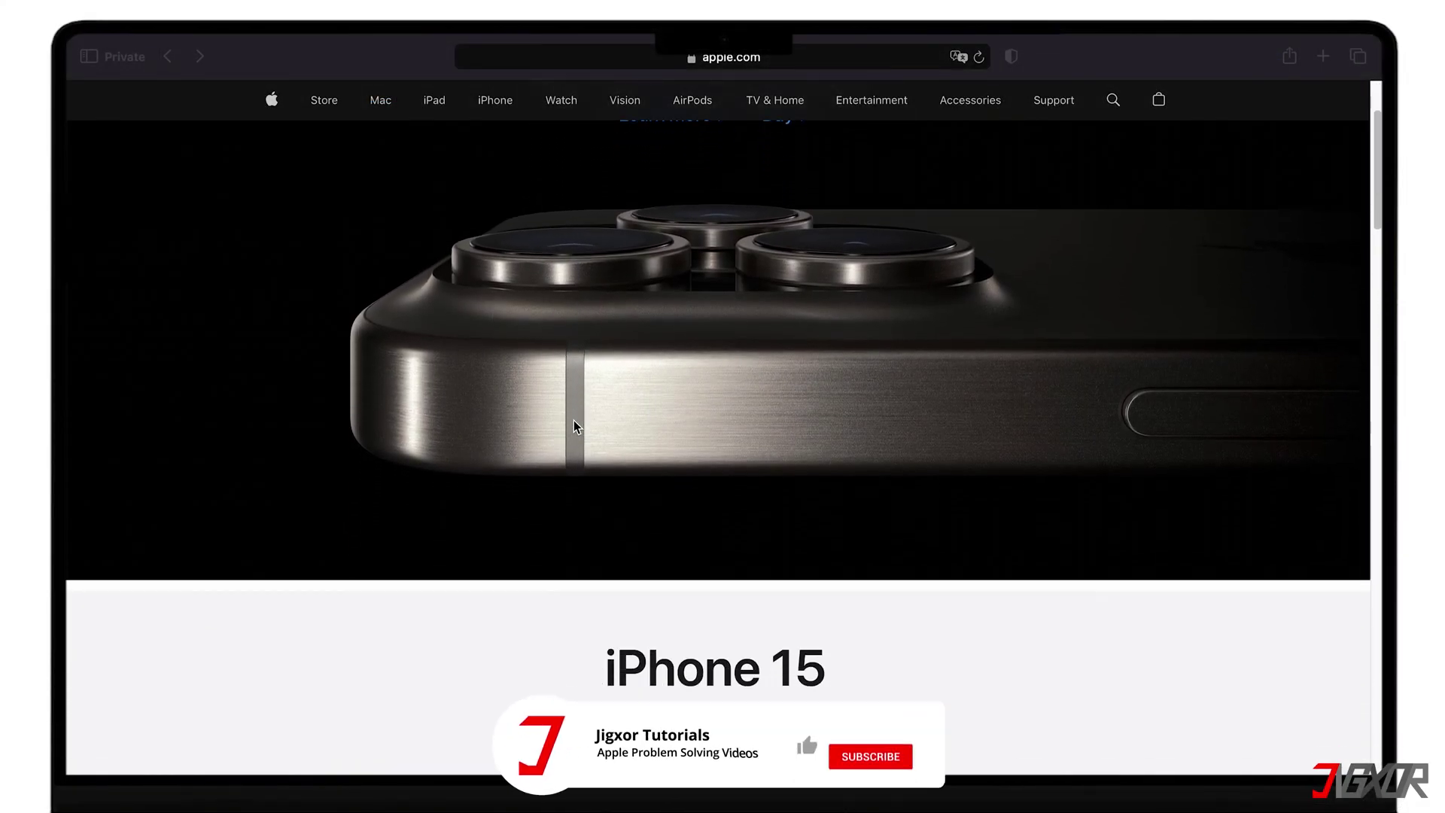
scroll(573, 426, down, 1)
scroll(574, 426, down, 1)
scroll(574, 426, down, 1)
scroll(573, 423, down, 1)
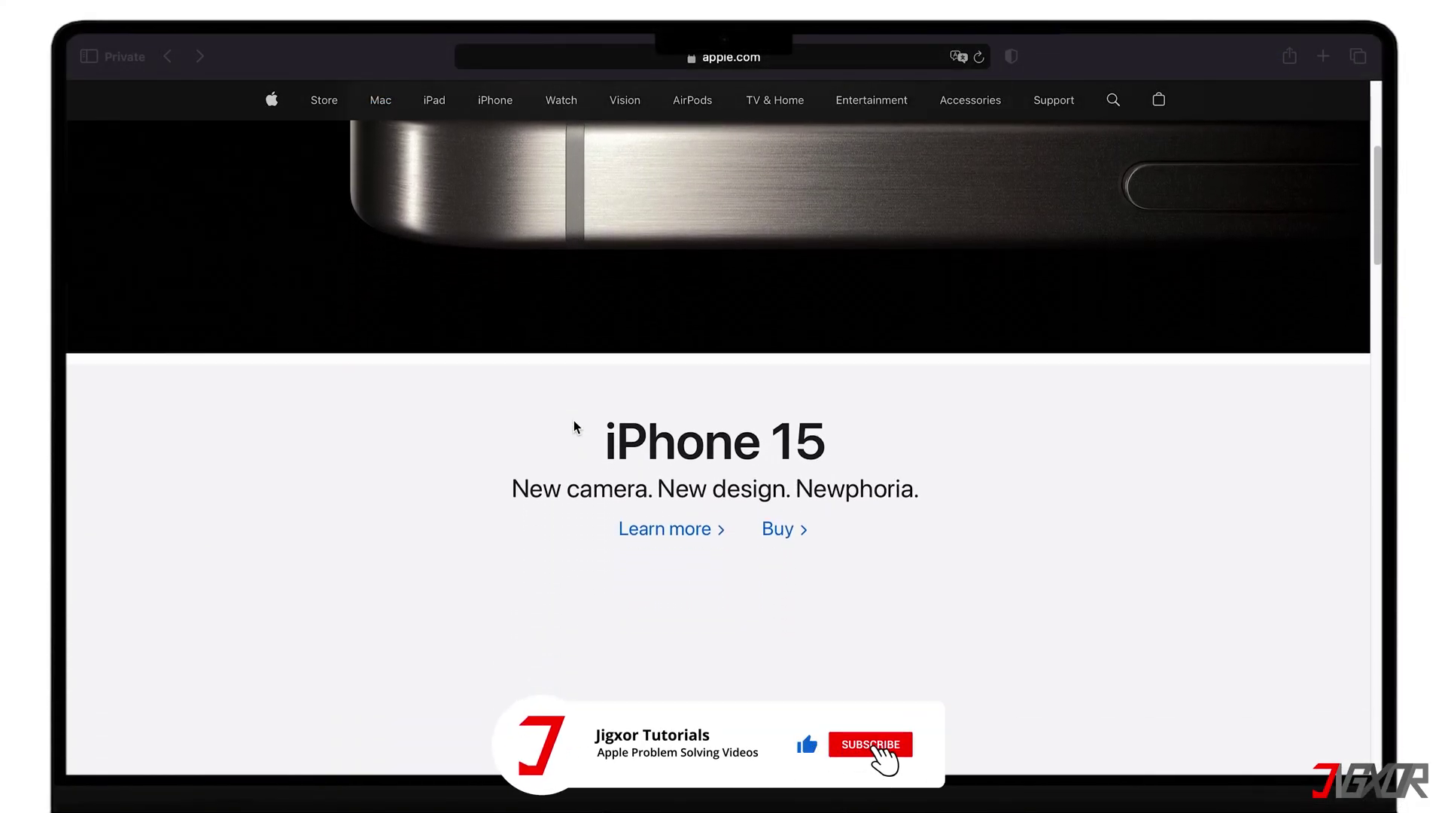
scroll(574, 423, down, 1)
scroll(573, 423, down, 1)
scroll(574, 423, down, 1)
scroll(574, 426, down, 1)
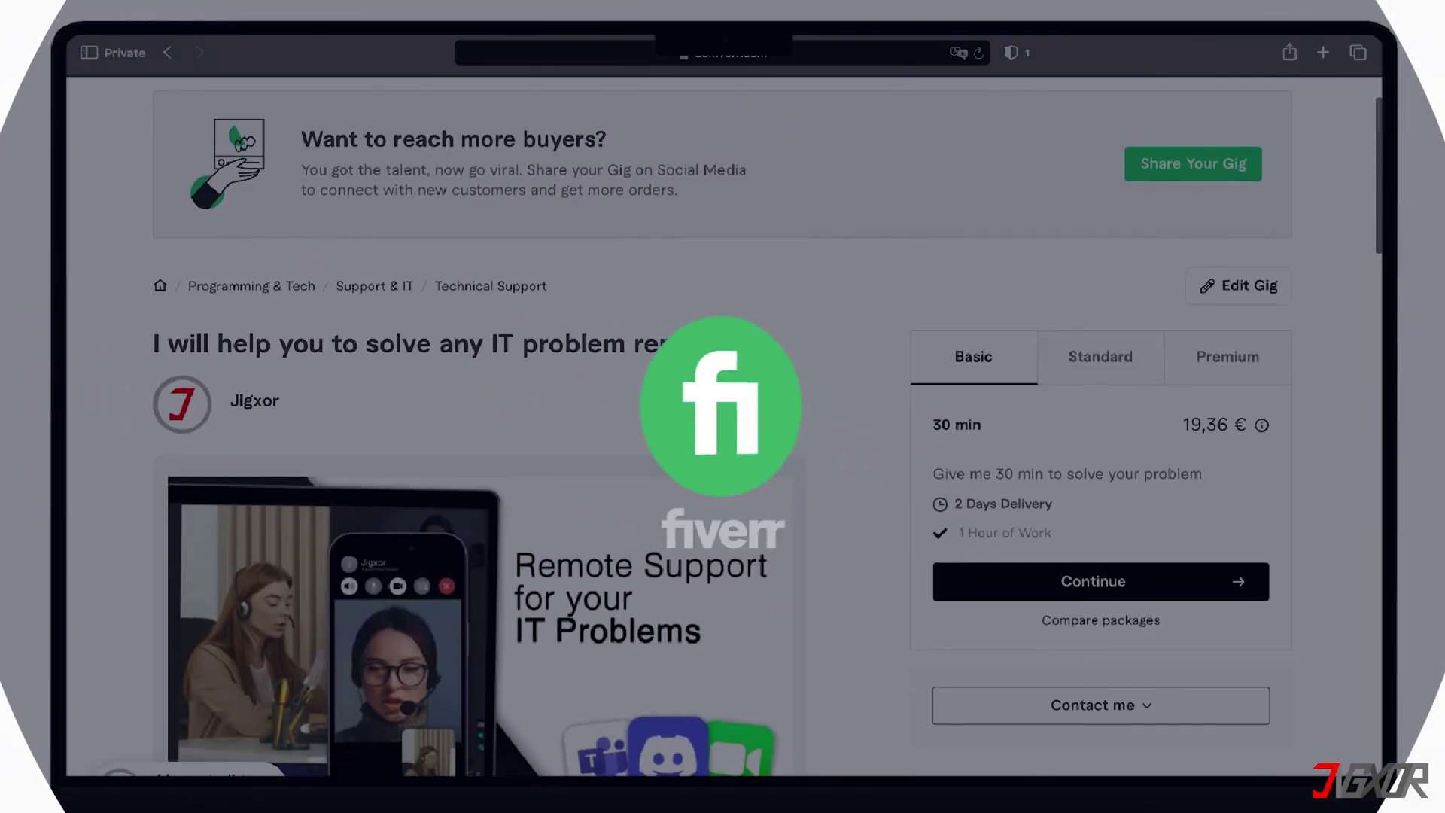
scroll(738, 402, down, 10)
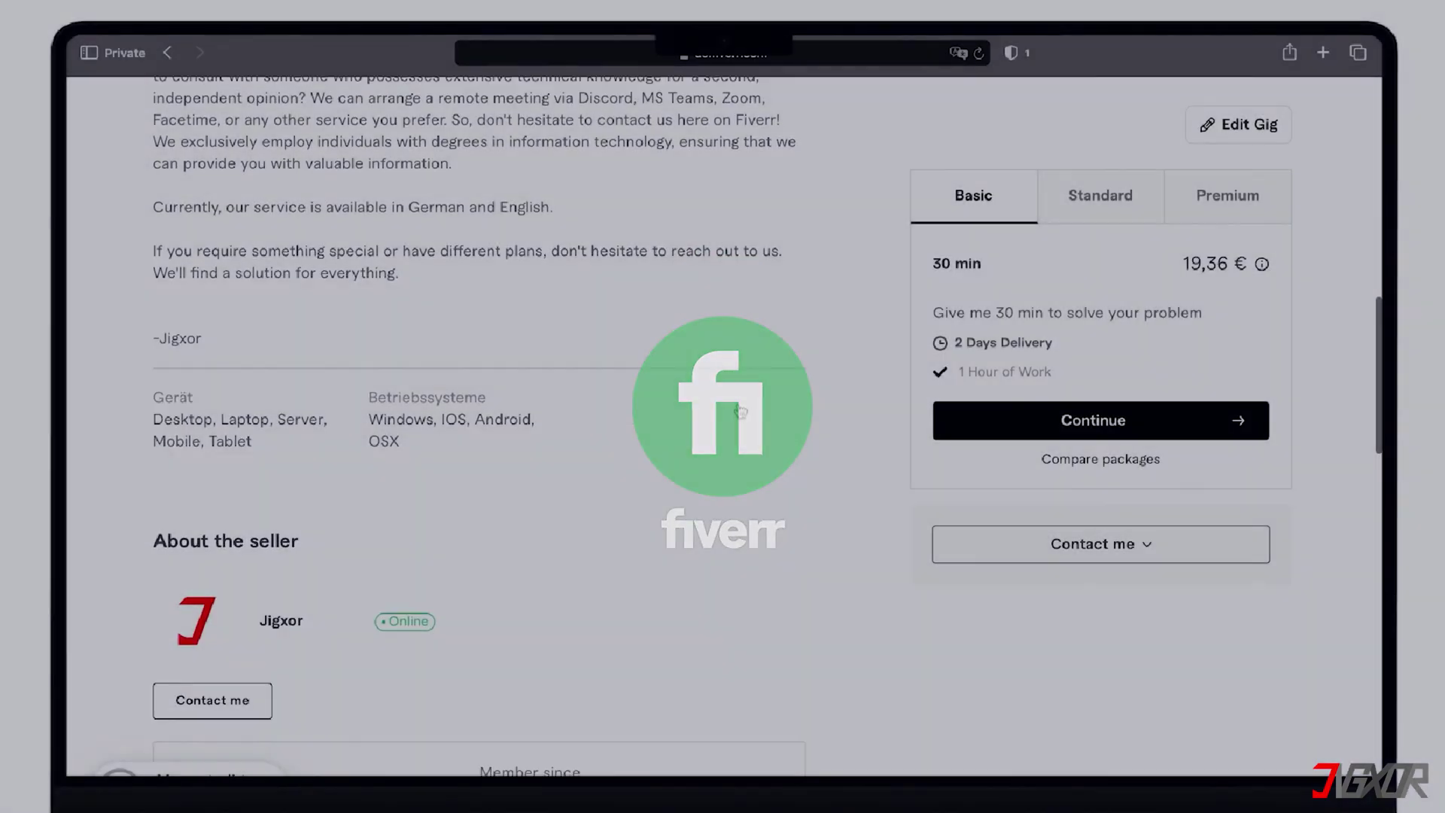